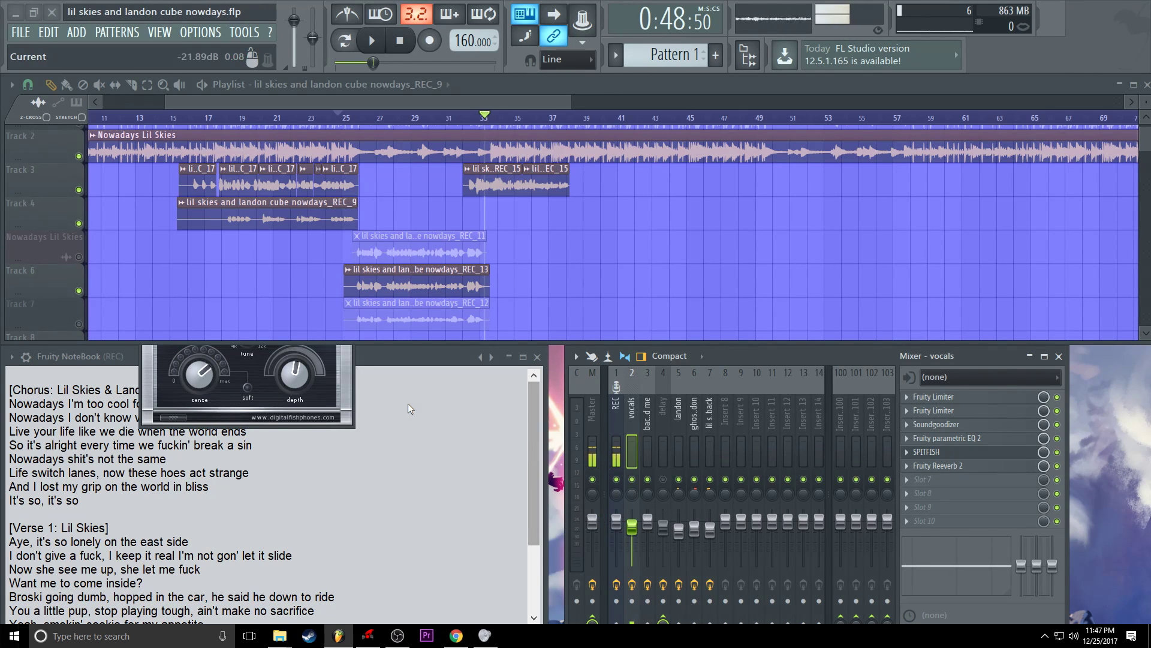
Play the song from just before bar 13 and unmute the Nowadays Lil Skies playlist track and Track 7.
{"action": "left_click", "coordinate": [148, 121]}
{"action": "key", "text": "space"}
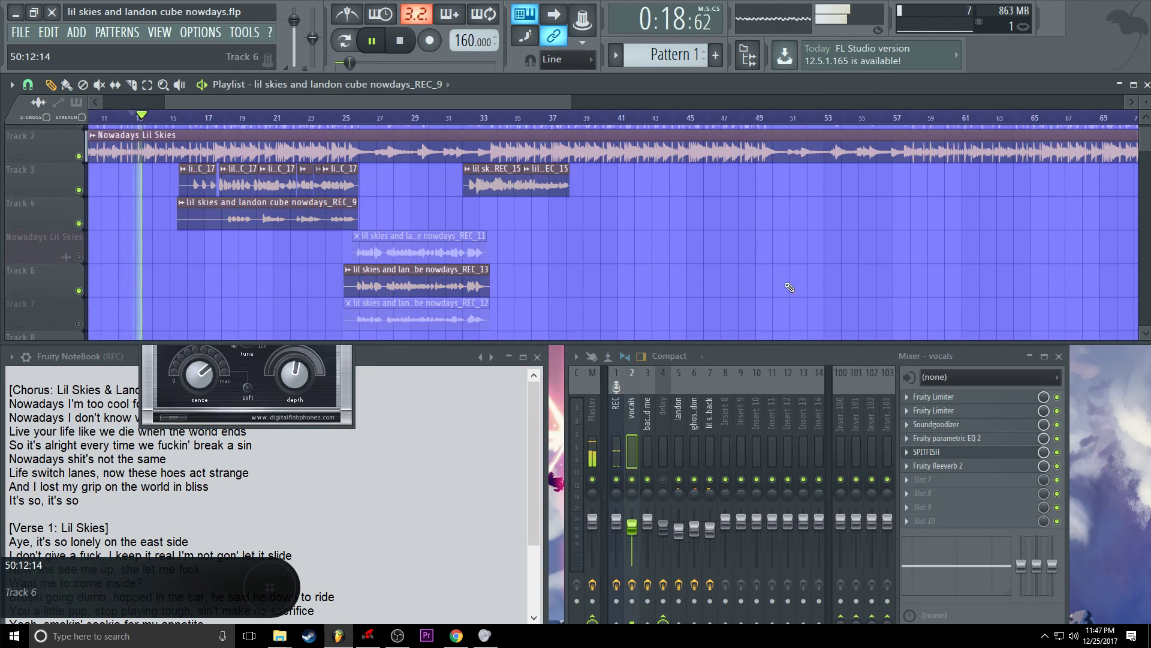
{"action": "left_click", "coordinate": [613, 421]}
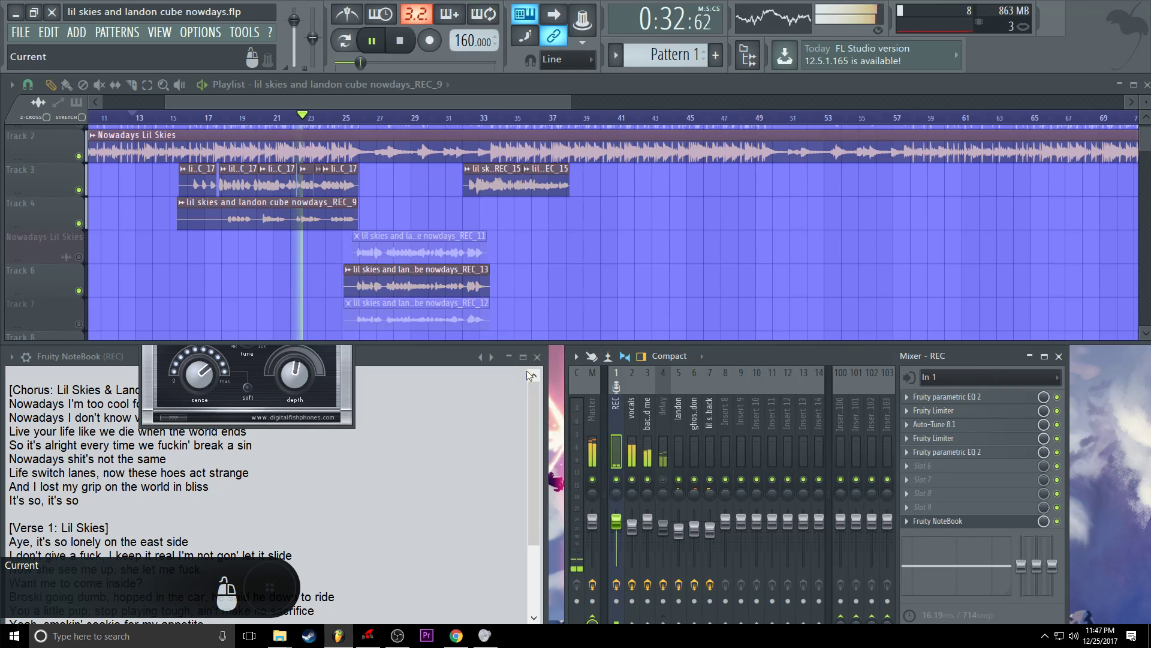
{"action": "left_click", "coordinate": [78, 257]}
{"action": "left_click", "coordinate": [79, 323]}
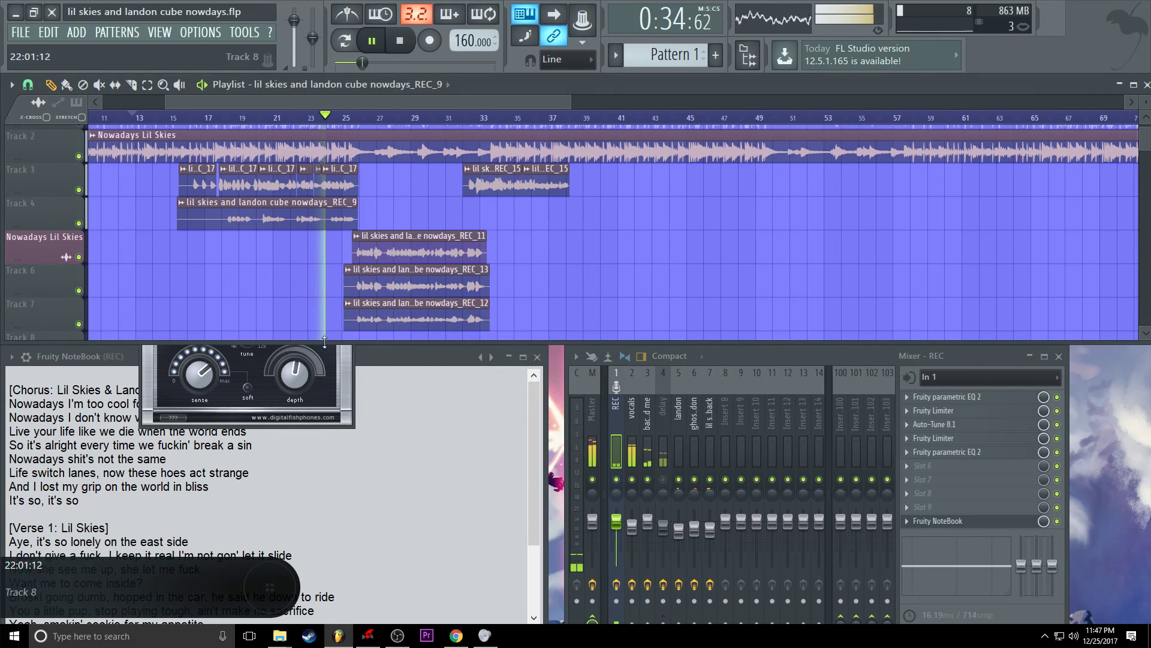
Examine the ghost landon and landon mixer tracks during playback, try muting REC, and stop the song.
{"action": "left_click", "coordinate": [694, 419]}
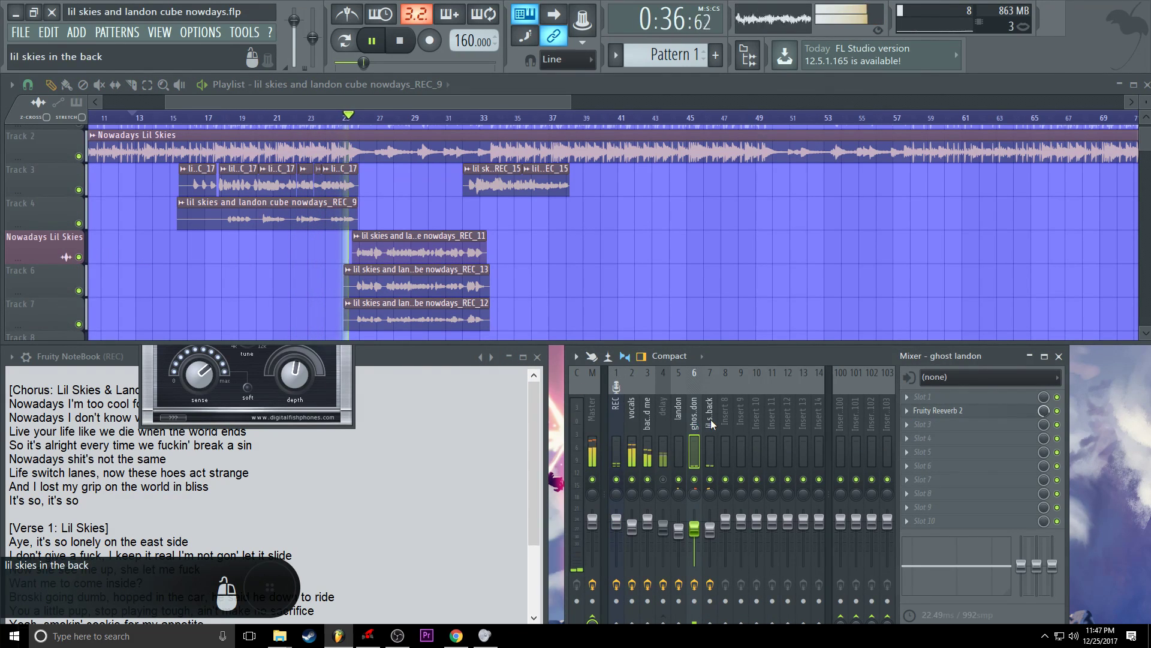
{"action": "left_click", "coordinate": [679, 425]}
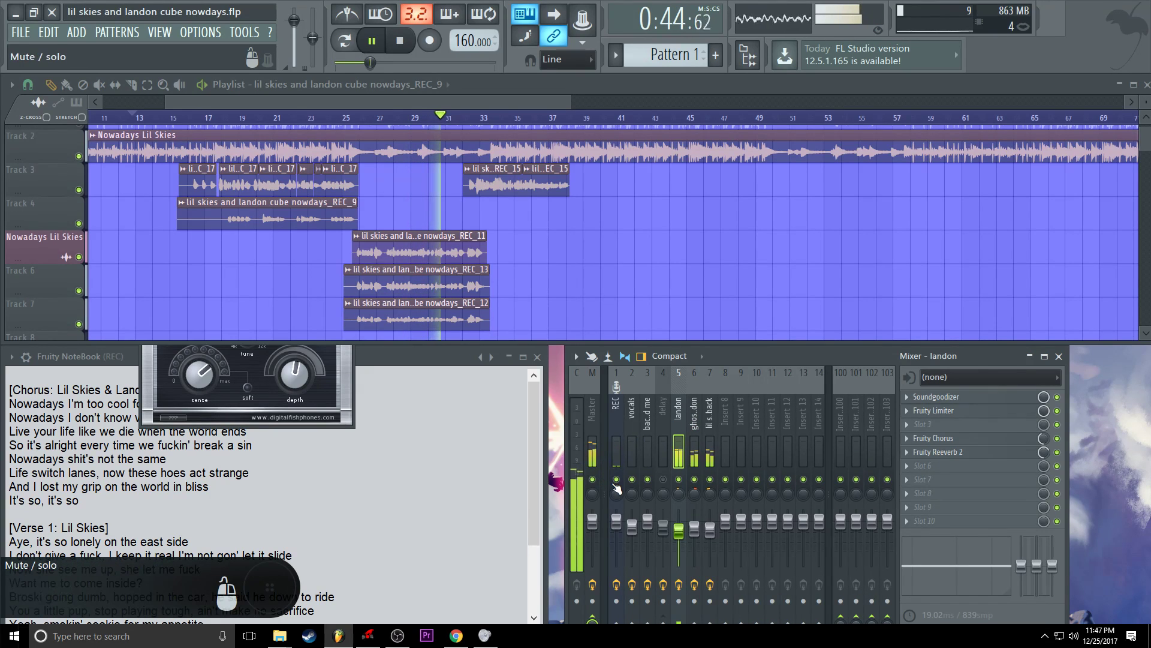
{"action": "left_click", "coordinate": [616, 480]}
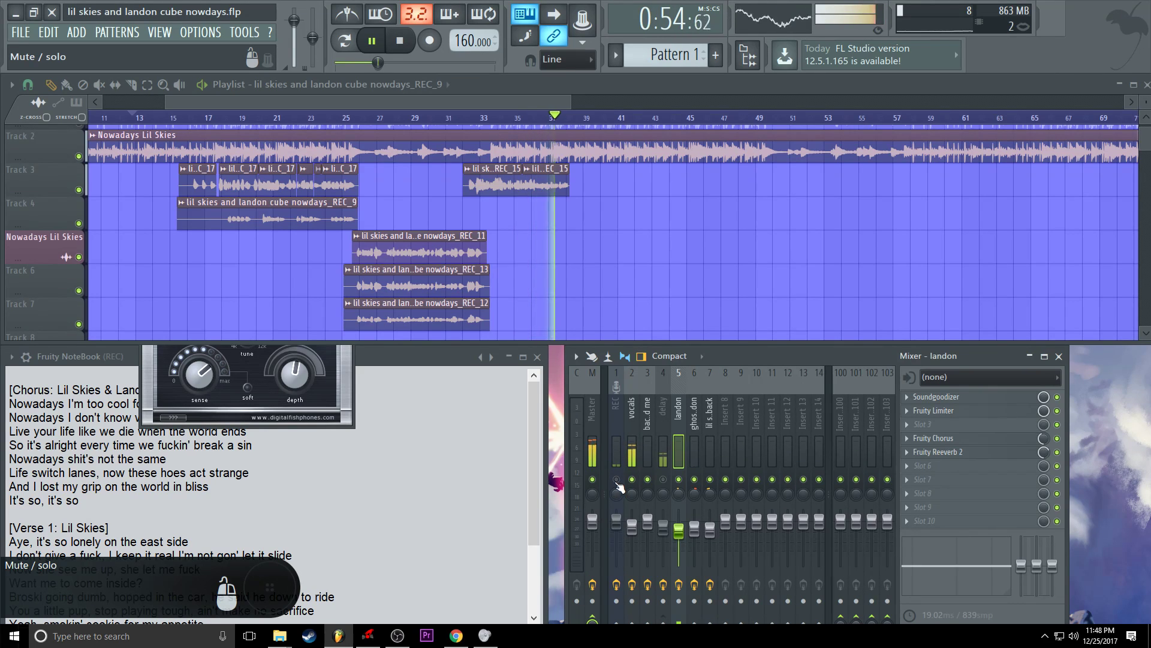
{"action": "left_click", "coordinate": [399, 51]}
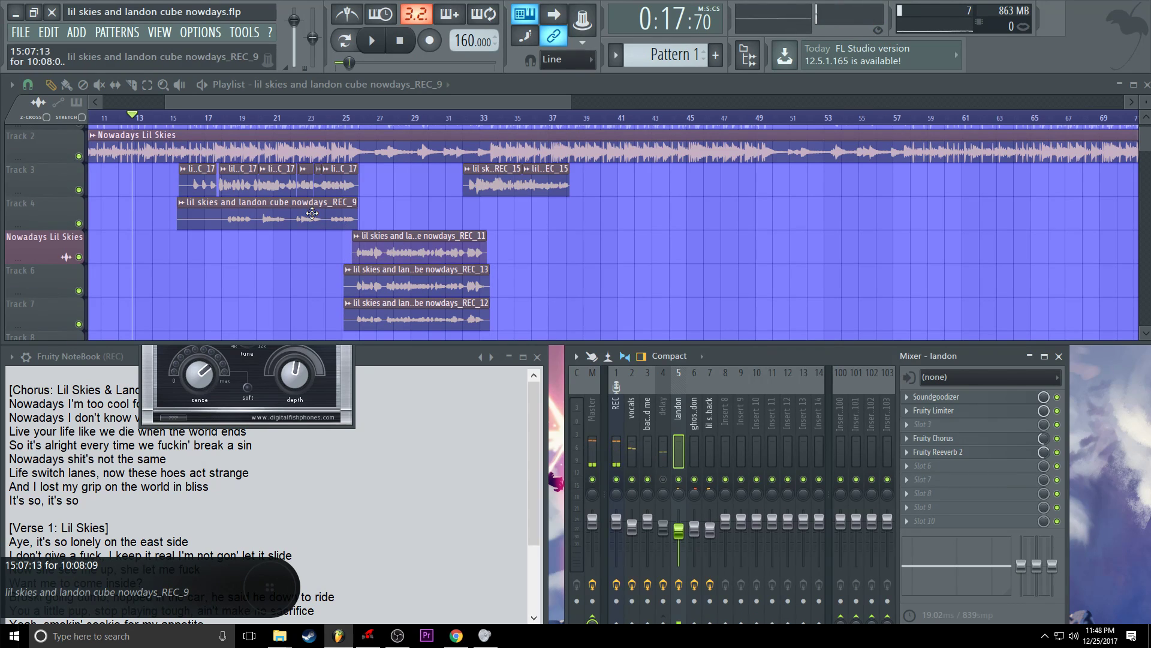
Lower the REC fader slightly and bypass the effects on the vocals, background me, landon, ghost landon and lil skies in the back tracks.
{"action": "left_click", "coordinate": [618, 525]}
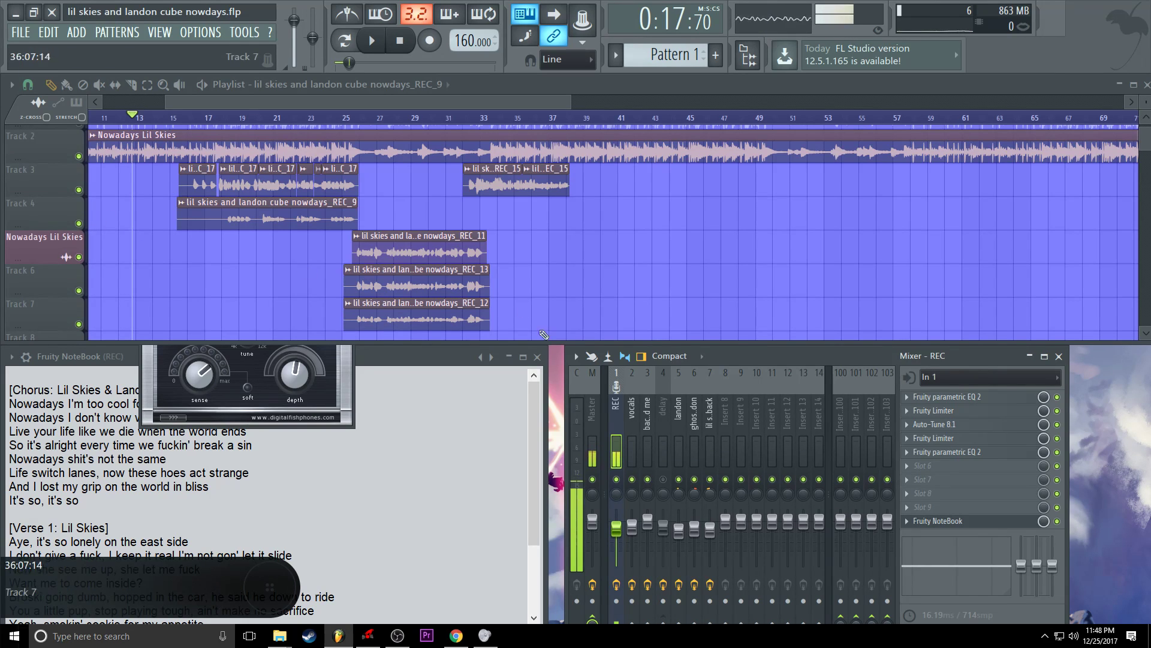
{"action": "left_click", "coordinate": [632, 421]}
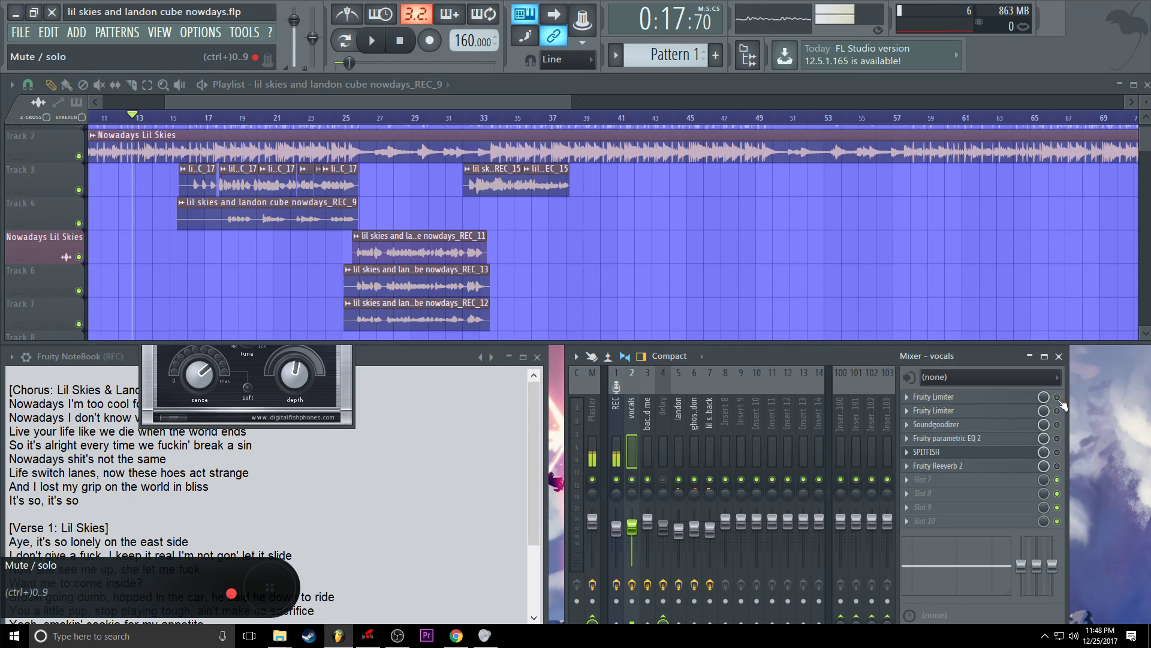
{"action": "left_click", "coordinate": [650, 430]}
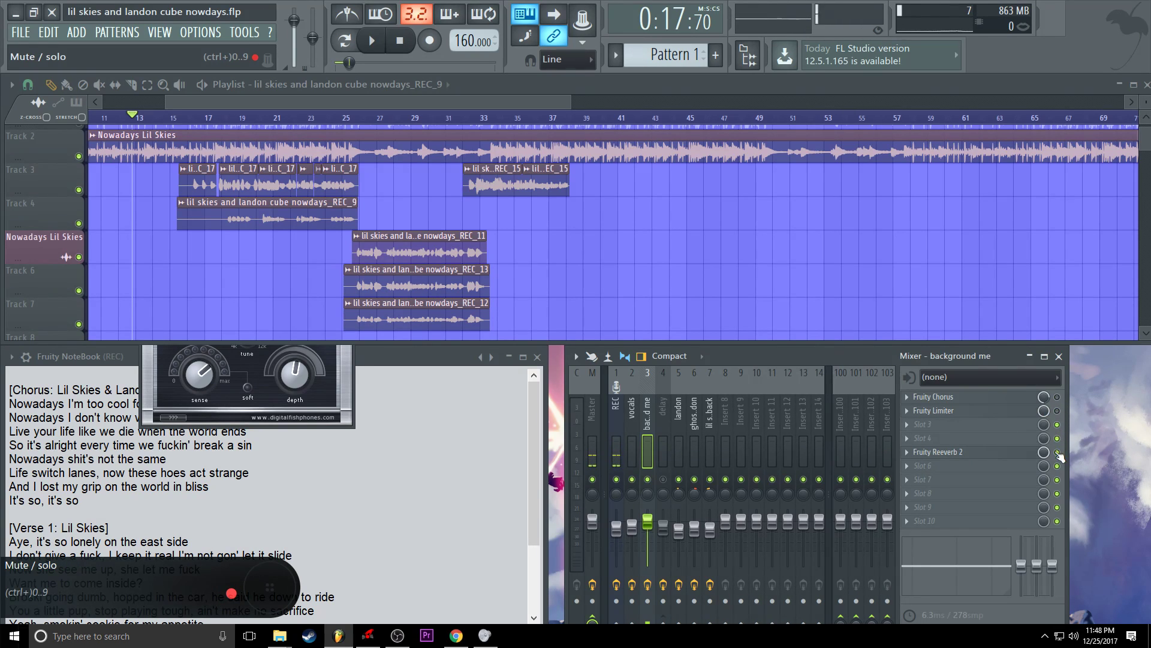
{"action": "left_click", "coordinate": [678, 420]}
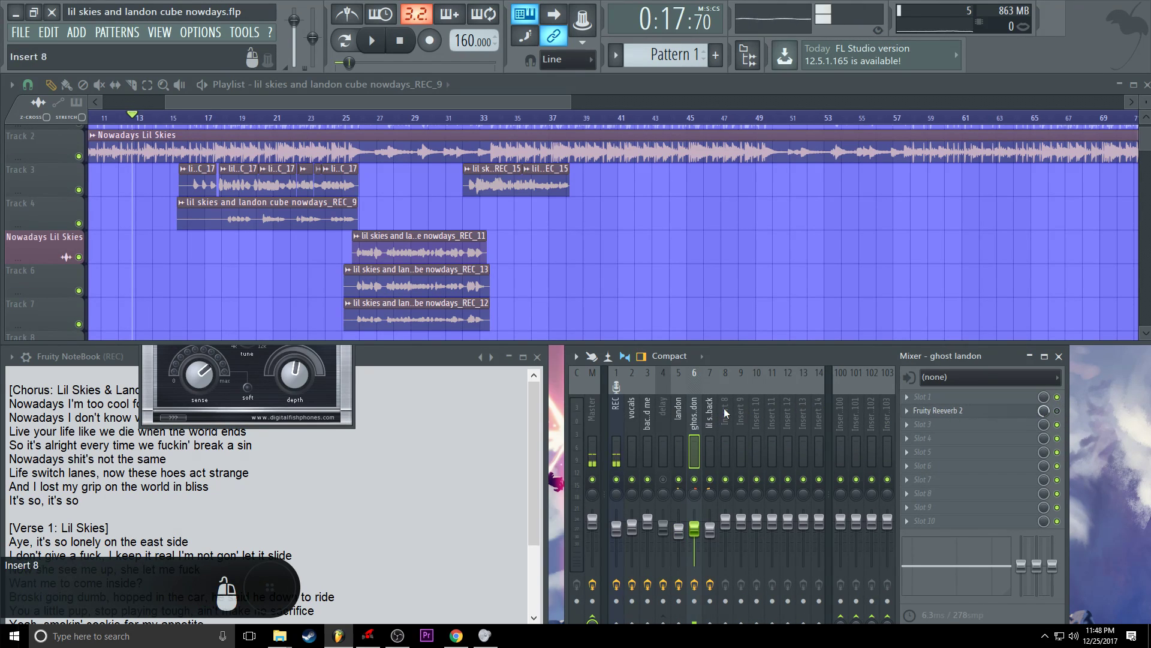
{"action": "left_click", "coordinate": [711, 420]}
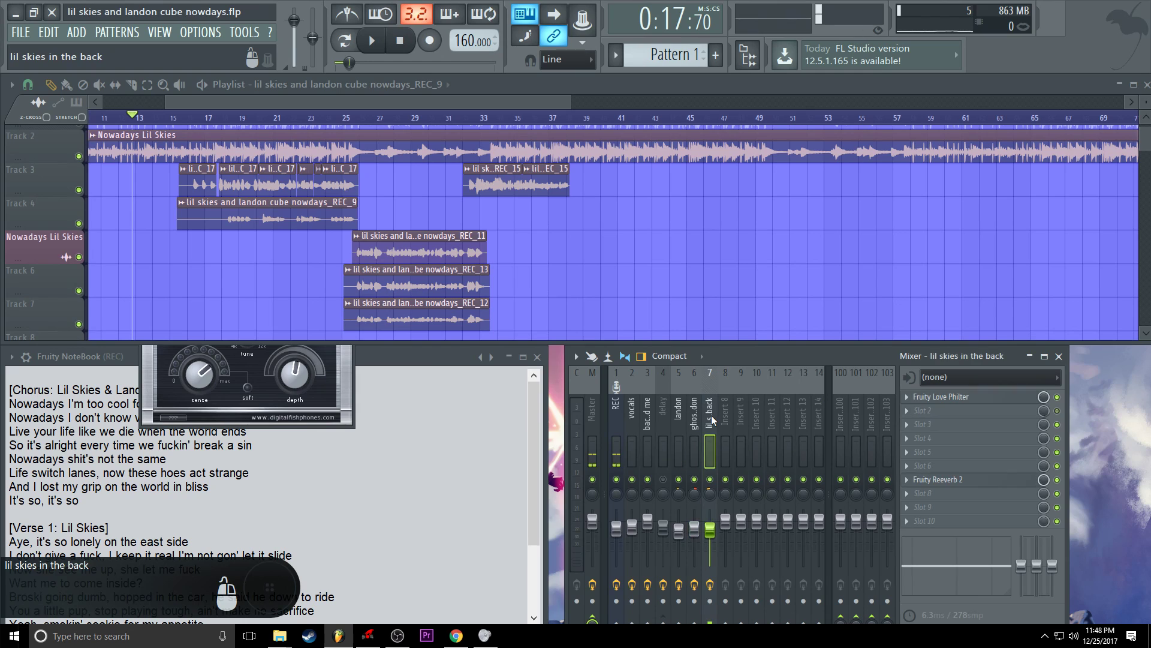
{"action": "left_click", "coordinate": [1057, 479]}
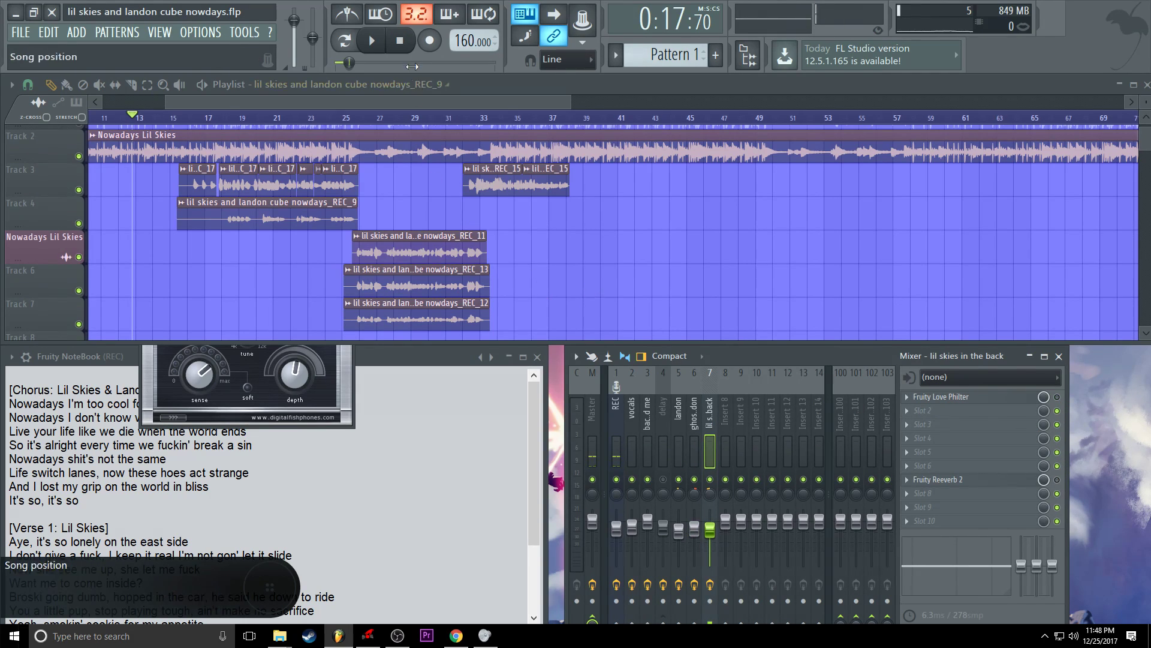
Play the mix without the bypassed effects from just before bar 15, stop playback, and mute Track 4.
{"action": "left_click", "coordinate": [397, 42]}
{"action": "left_click", "coordinate": [397, 42]}
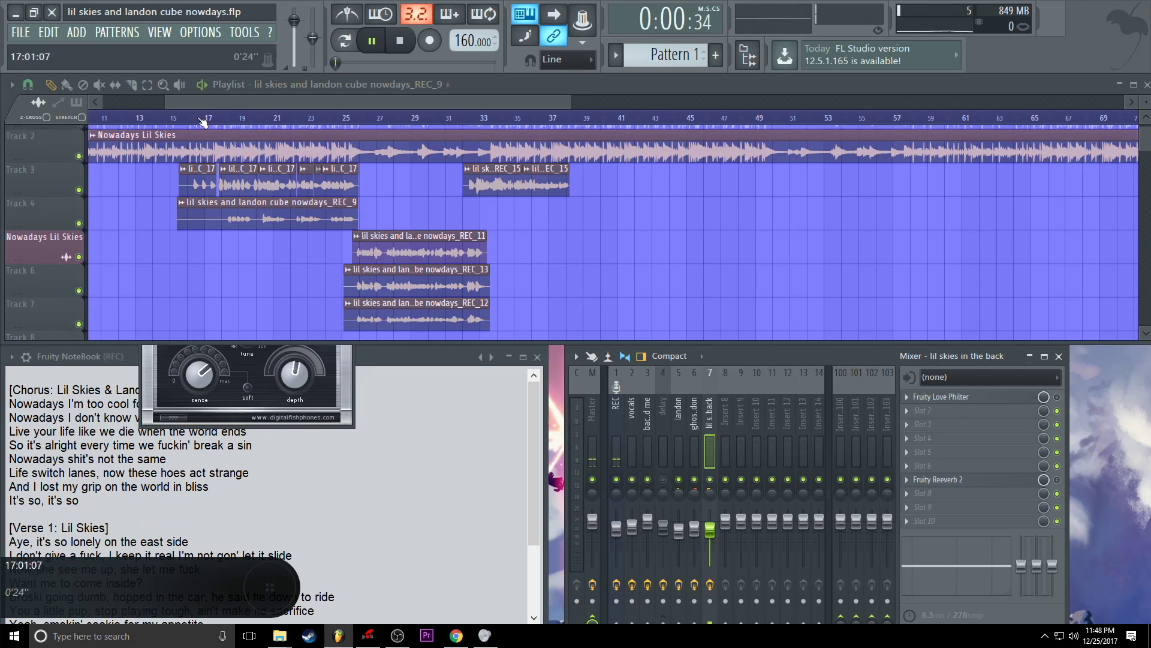
{"action": "left_click", "coordinate": [172, 126]}
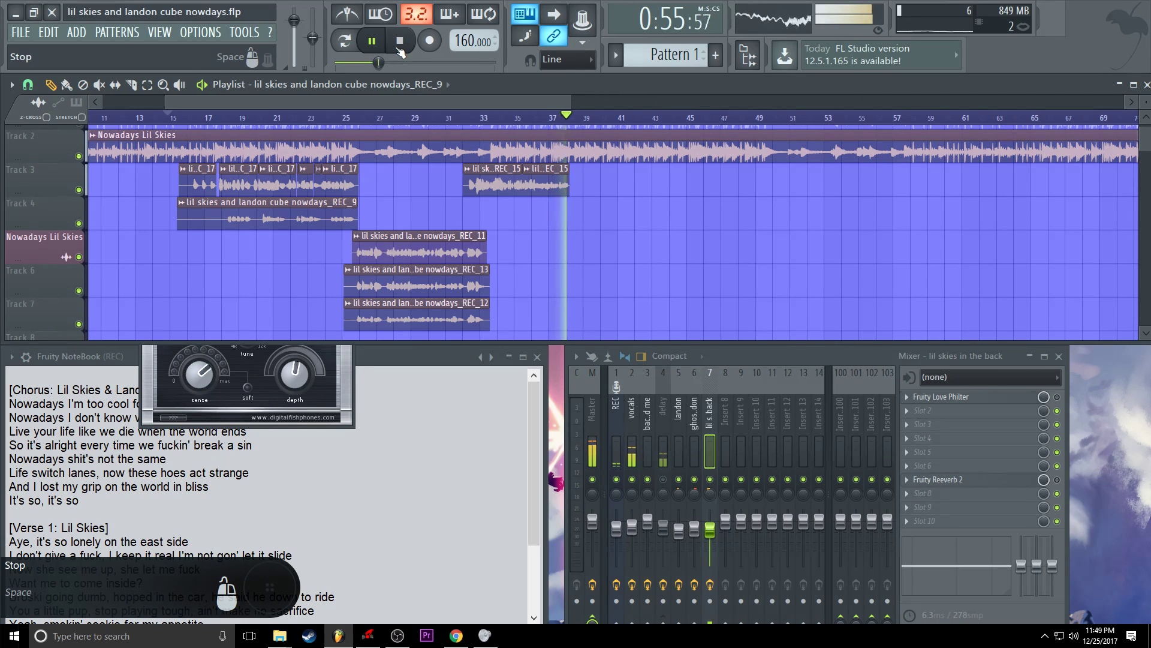
{"action": "left_click", "coordinate": [400, 47]}
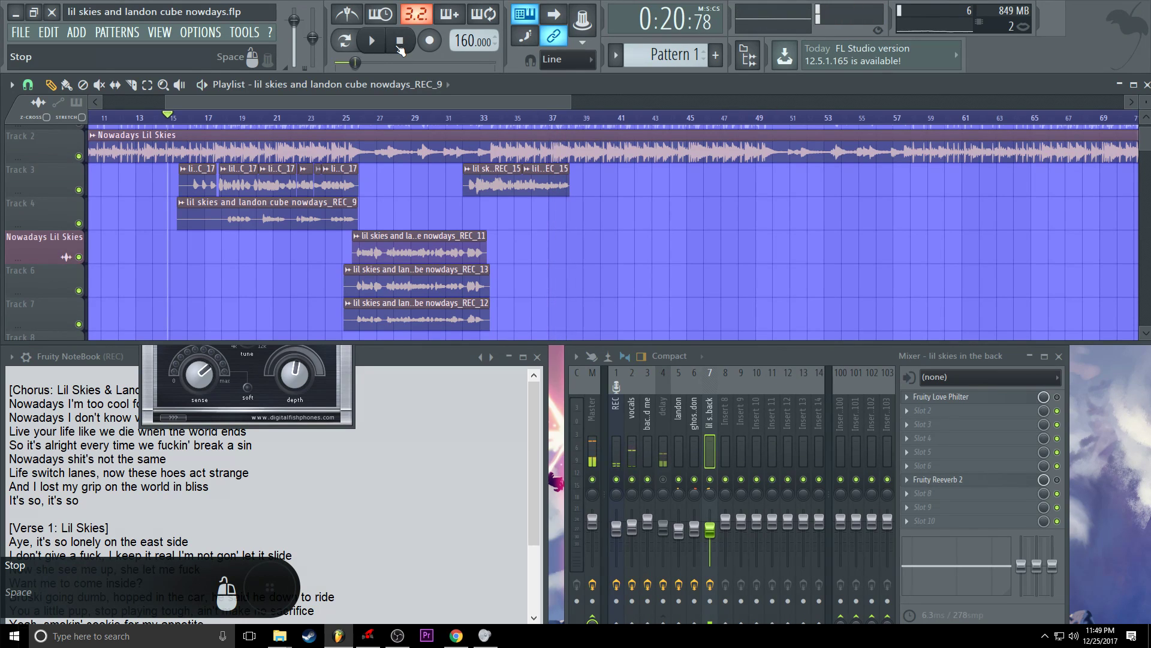
{"action": "left_click", "coordinate": [79, 223]}
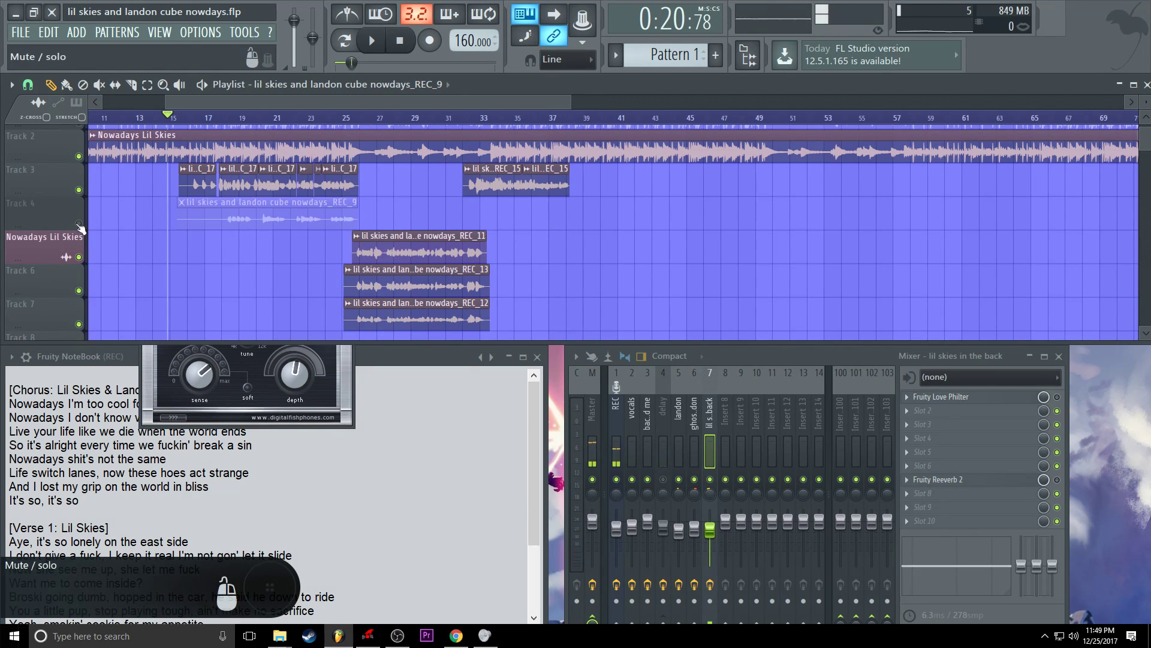
Examine the settings of the first Fruity parametric EQ 2 and the first Fruity Limiter on the REC mixer track.
{"action": "left_click", "coordinate": [621, 415]}
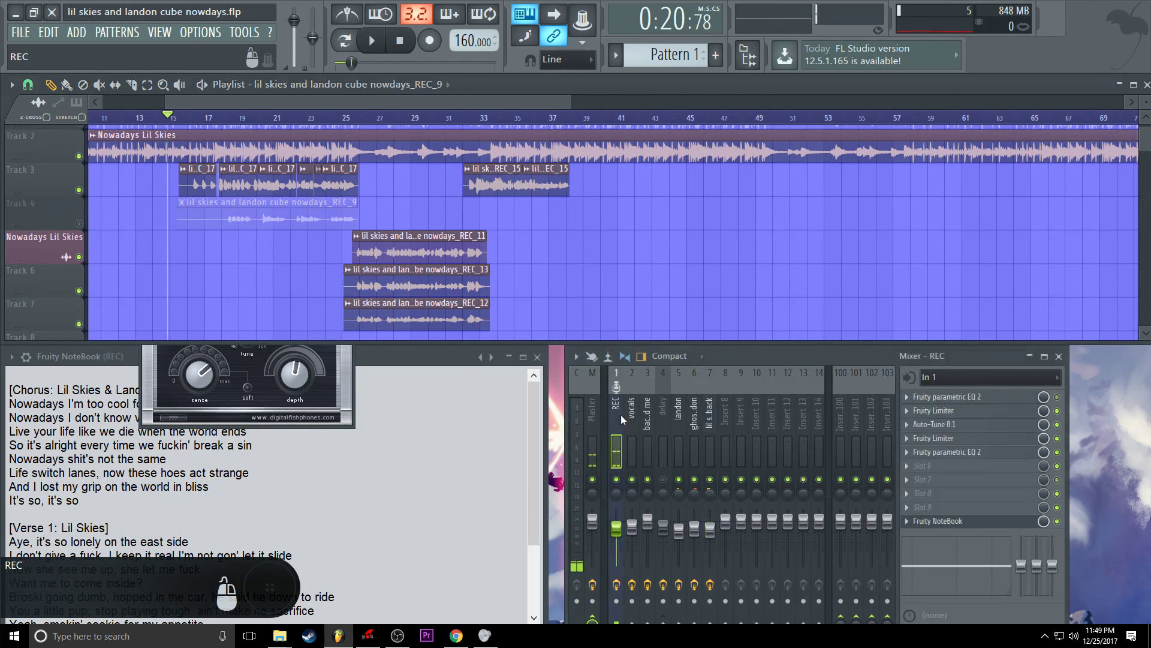
{"action": "left_click", "coordinate": [947, 397]}
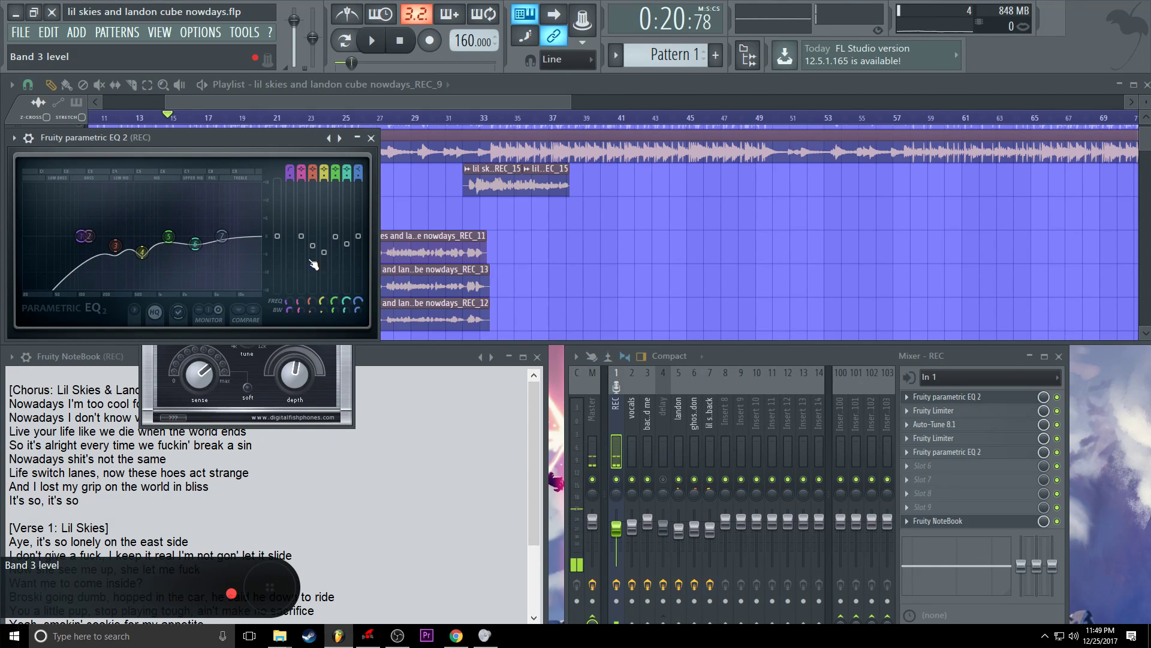
{"action": "left_click", "coordinate": [371, 138]}
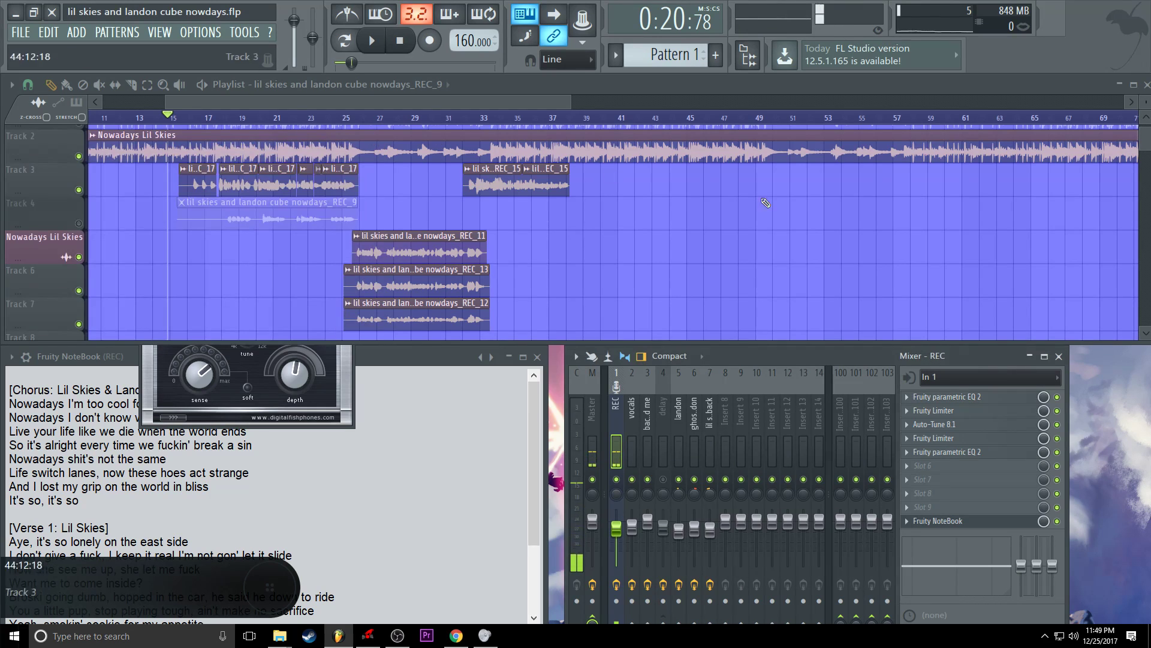
{"action": "left_click", "coordinate": [965, 412]}
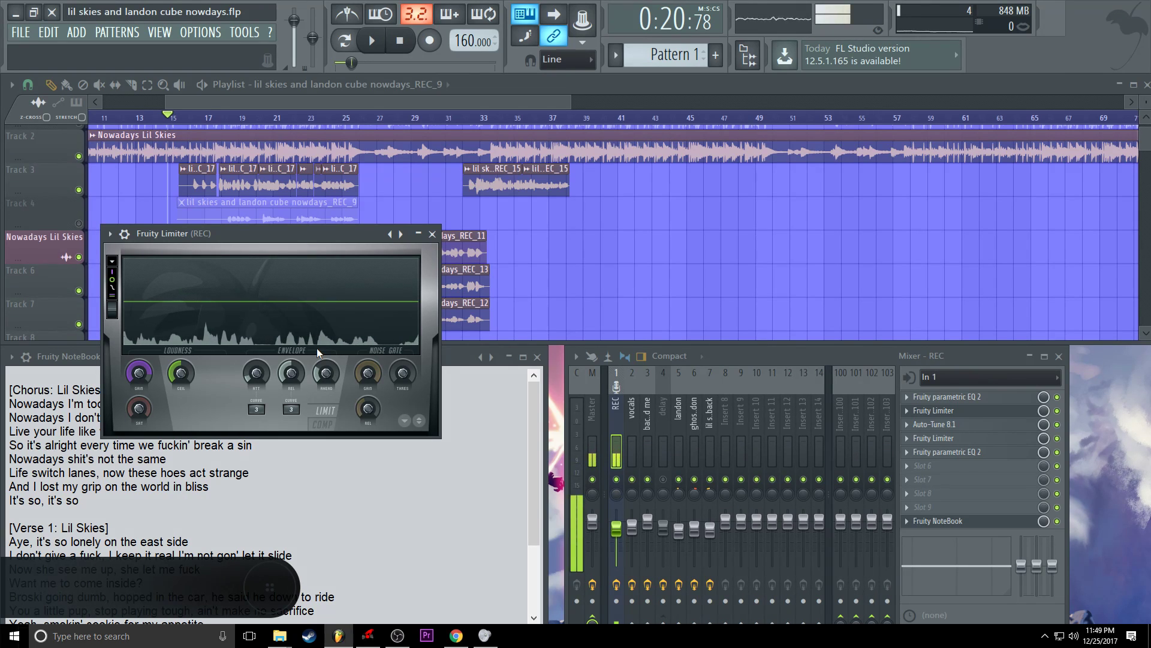
{"action": "left_click", "coordinate": [432, 233]}
Examine the key, scale, retune speed and humanize settings of Auto-Tune 8.1 on REC, and close it.
{"action": "left_click", "coordinate": [949, 428]}
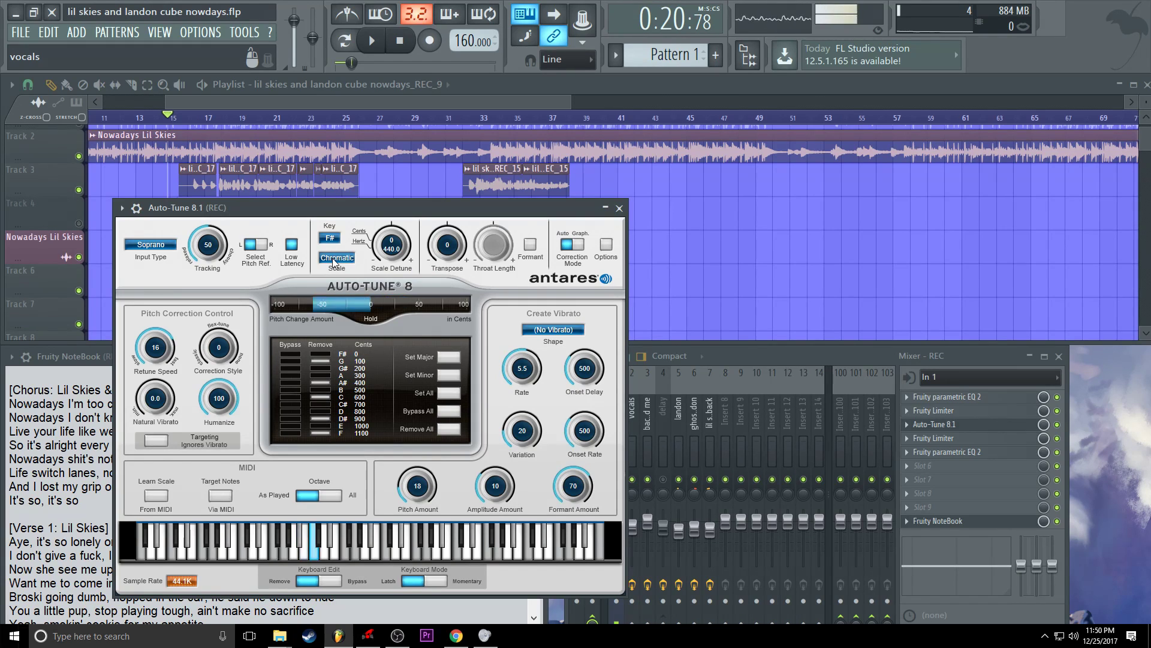
{"action": "left_click", "coordinate": [380, 214]}
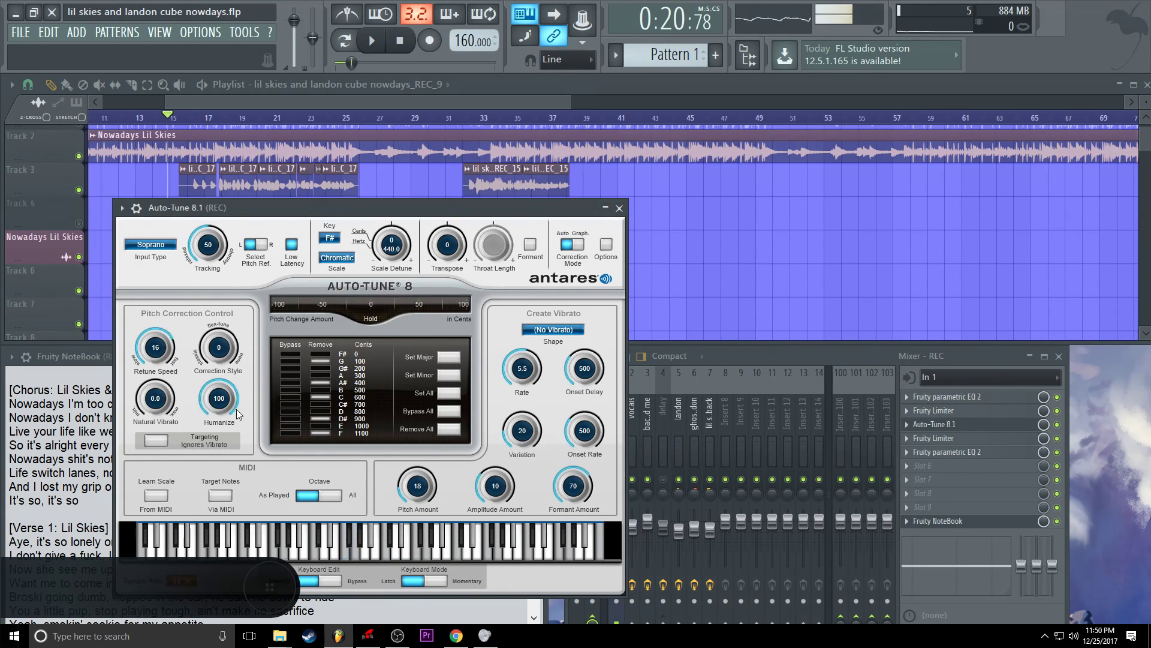
{"action": "left_click", "coordinate": [619, 208]}
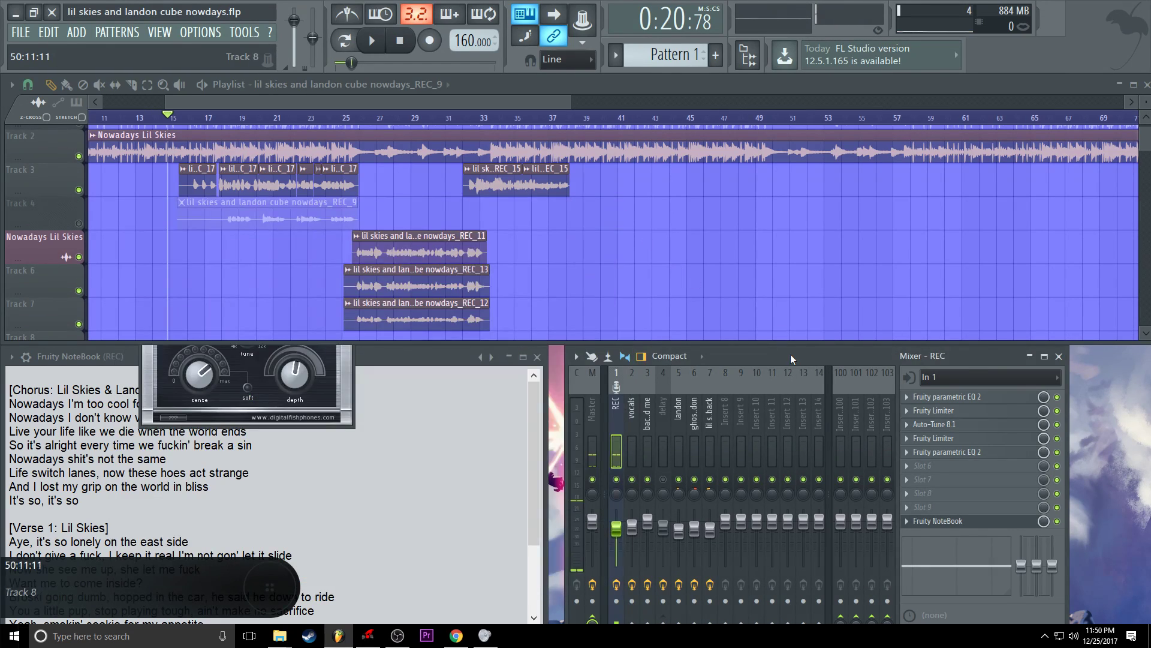
Examine REC's second Fruity Limiter and second Fruity parametric EQ 2, and bring the Fruity NotebBook lyrics to the front.
{"action": "left_click", "coordinate": [999, 440]}
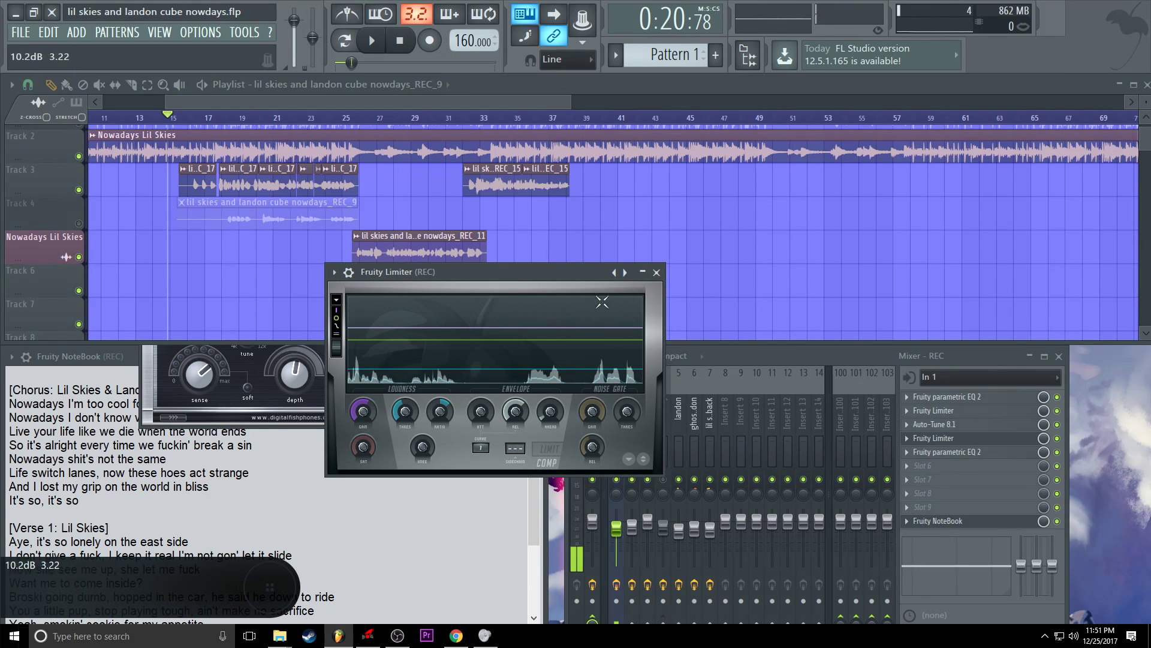
{"action": "left_click", "coordinate": [656, 272]}
{"action": "left_click", "coordinate": [975, 453]}
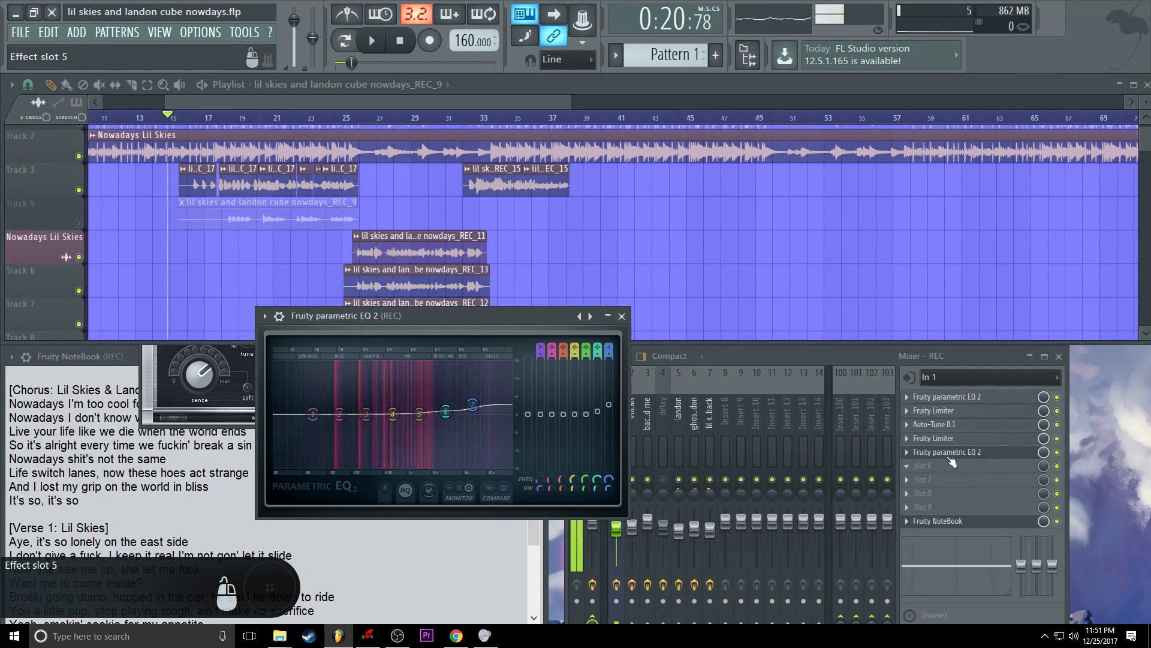
{"action": "left_click", "coordinate": [622, 315]}
{"action": "left_click", "coordinate": [1008, 522]}
{"action": "left_click", "coordinate": [1009, 521]}
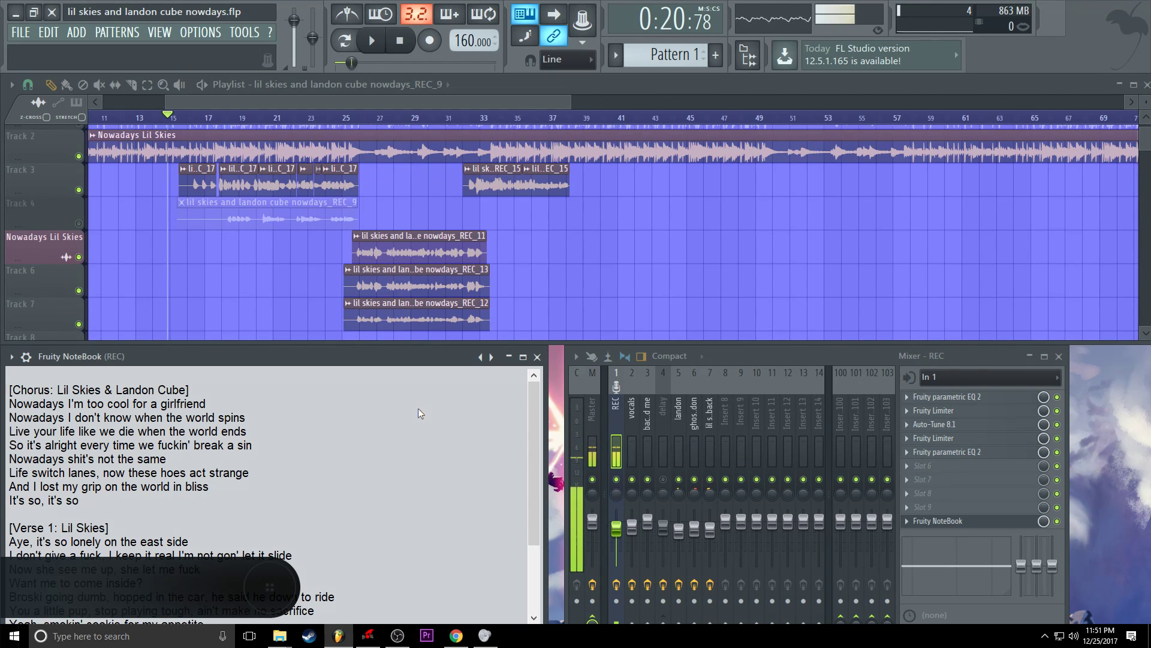
Re-enable the two Fruity Limiters on the vocals mixer track one at a time, playing a short passage with each.
{"action": "left_click", "coordinate": [635, 422]}
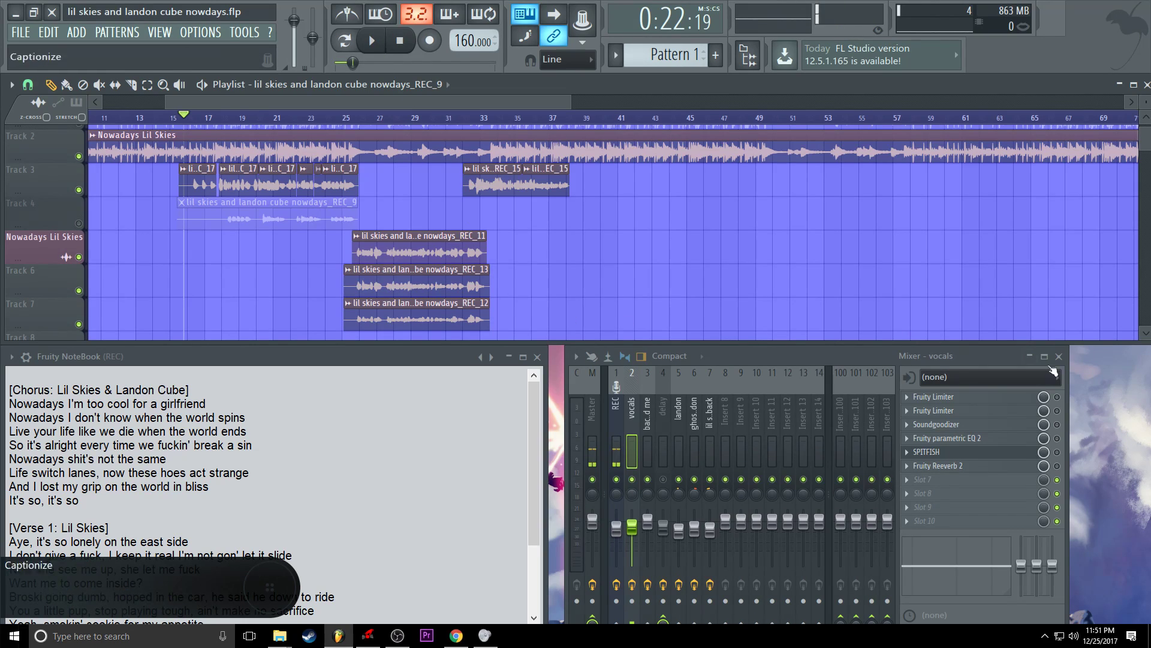
{"action": "left_click", "coordinate": [1058, 398]}
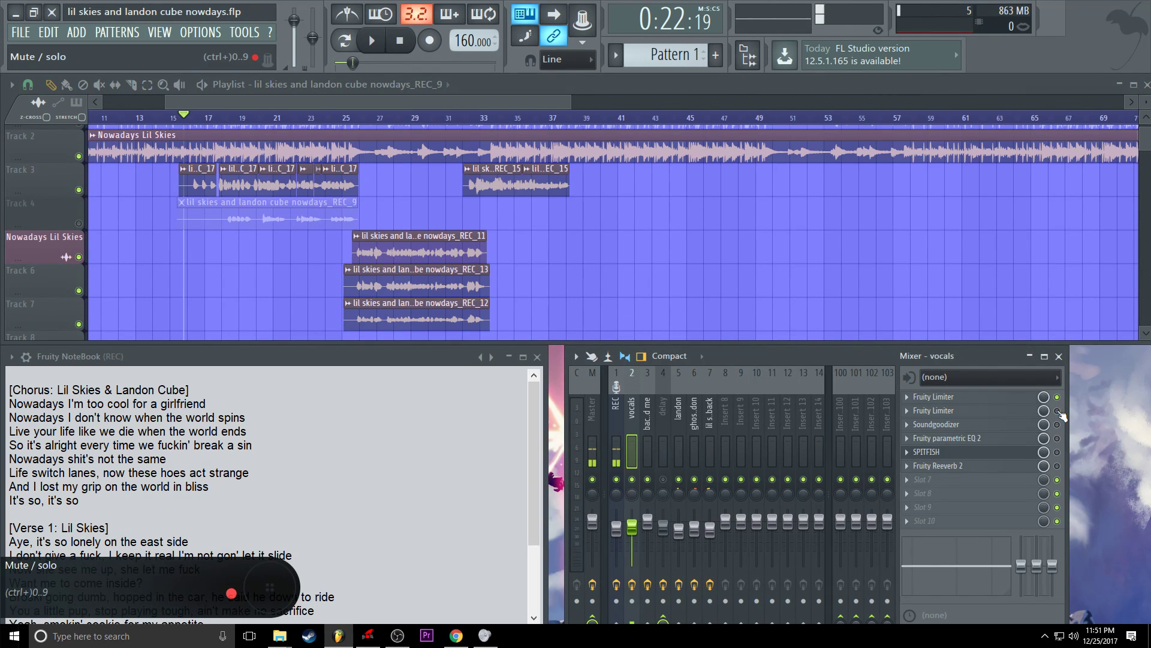
{"action": "left_click", "coordinate": [373, 44]}
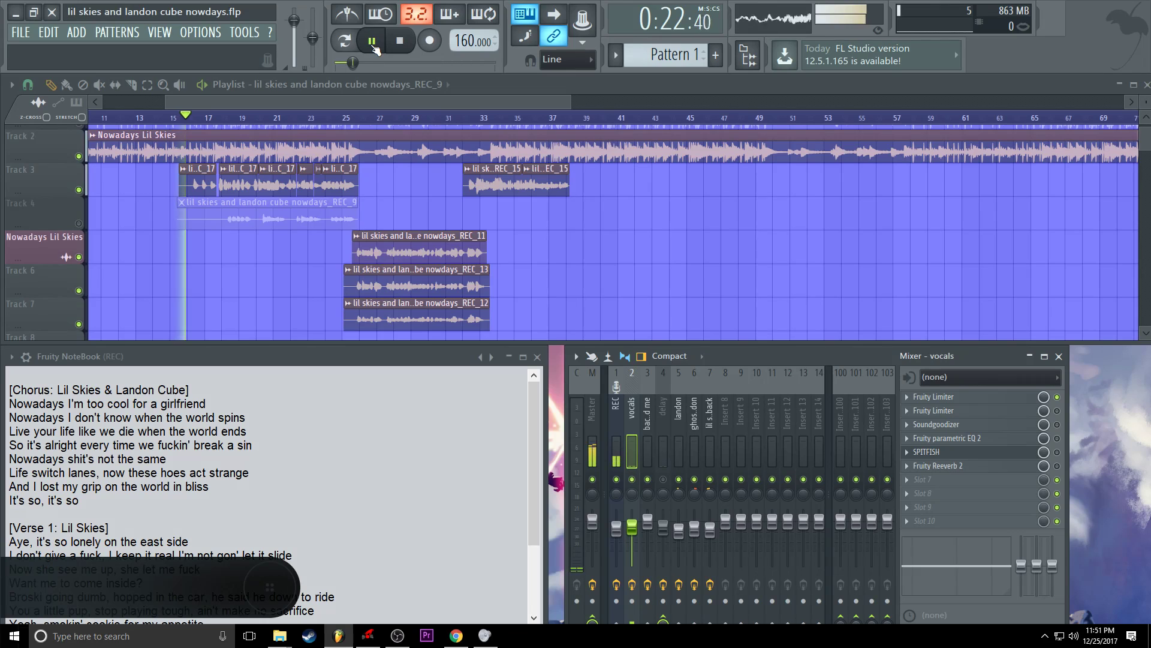
{"action": "left_click", "coordinate": [373, 44]}
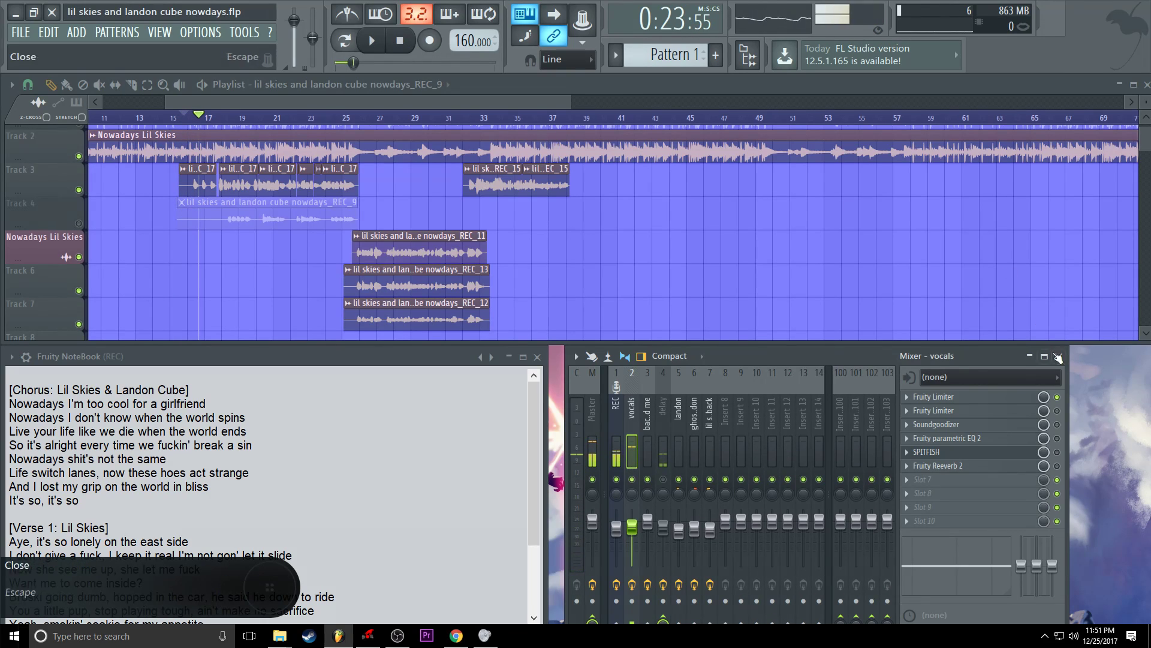
{"action": "left_click", "coordinate": [376, 44]}
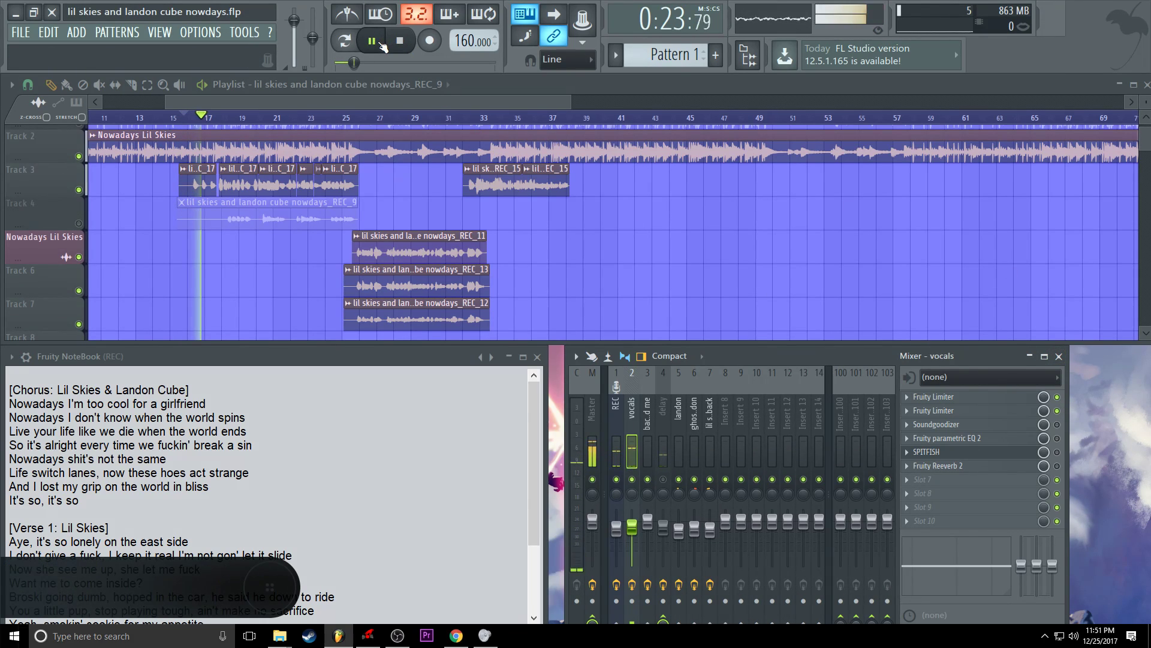
{"action": "left_click", "coordinate": [373, 42]}
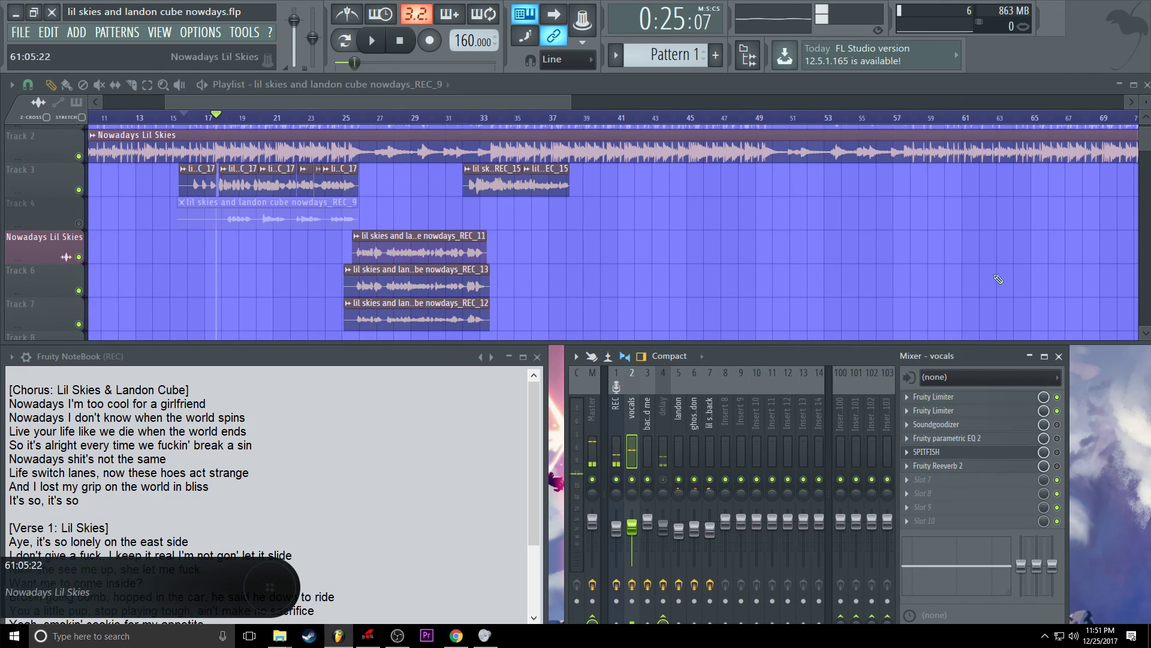
Open the second Fruity Limiter on the vocals mixer track and bypass and re-enable it during playback to compare the sound.
{"action": "left_click", "coordinate": [933, 410]}
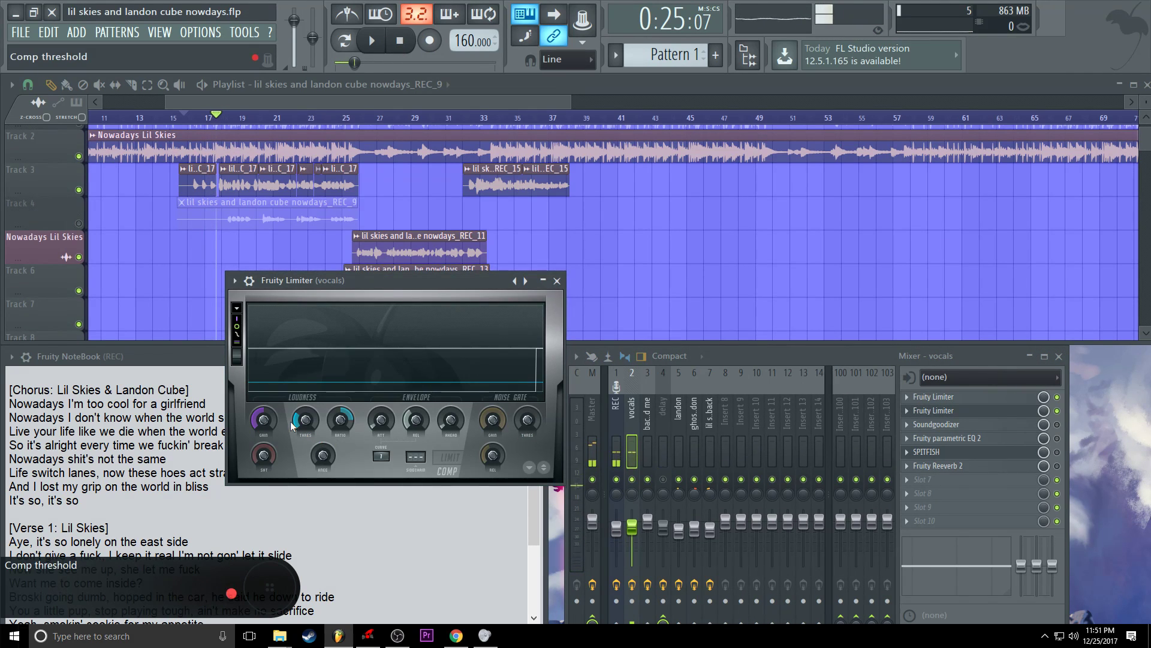
{"action": "left_click", "coordinate": [374, 43]}
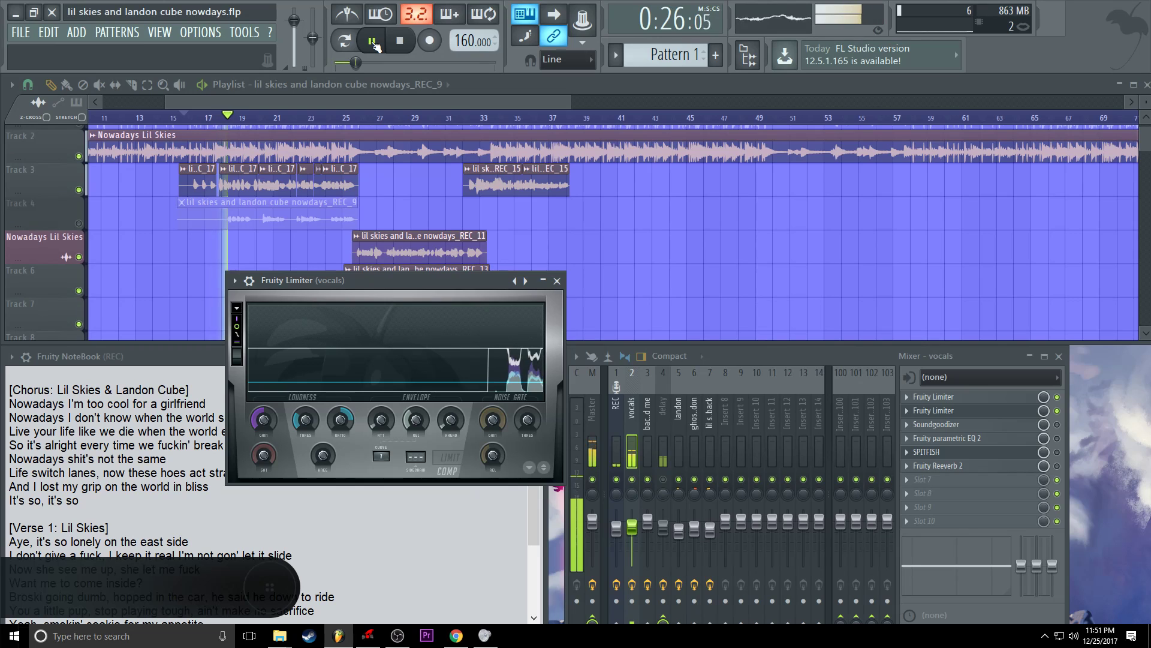
{"action": "left_click", "coordinate": [1057, 410]}
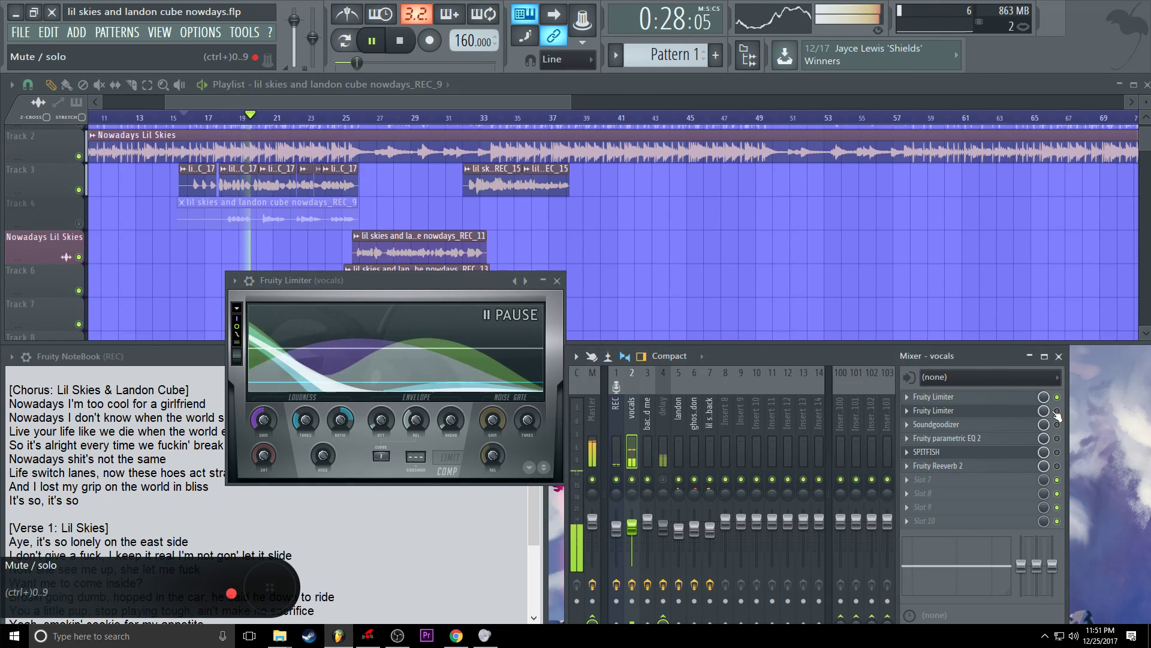
{"action": "left_click", "coordinate": [1058, 410]}
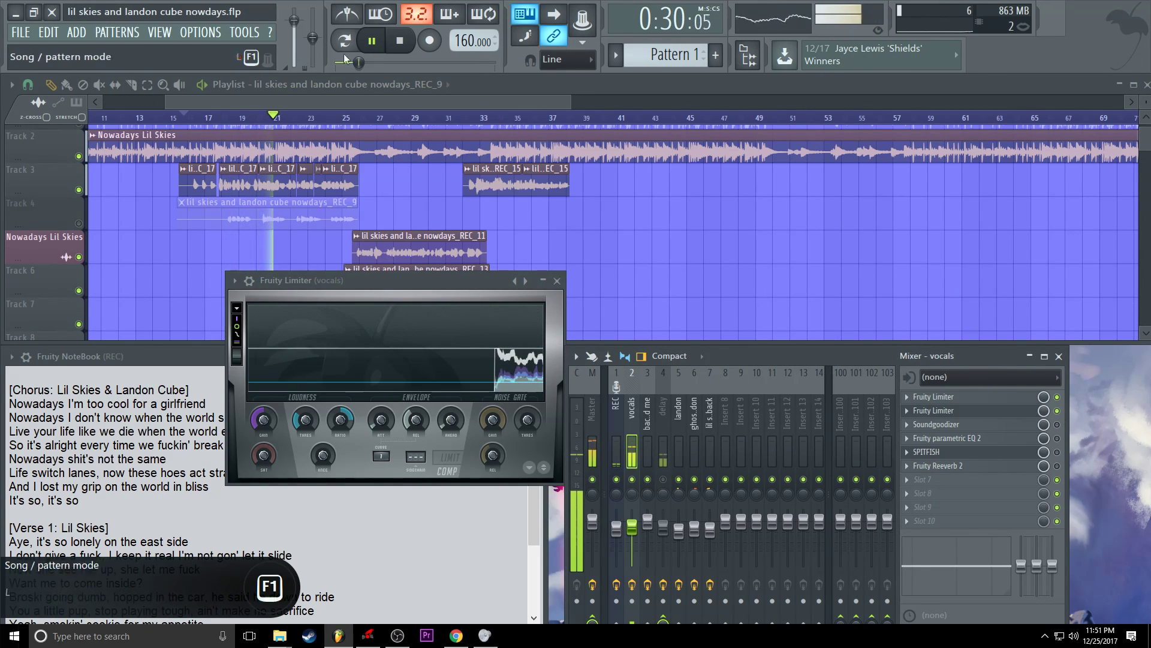
{"action": "left_click", "coordinate": [373, 42]}
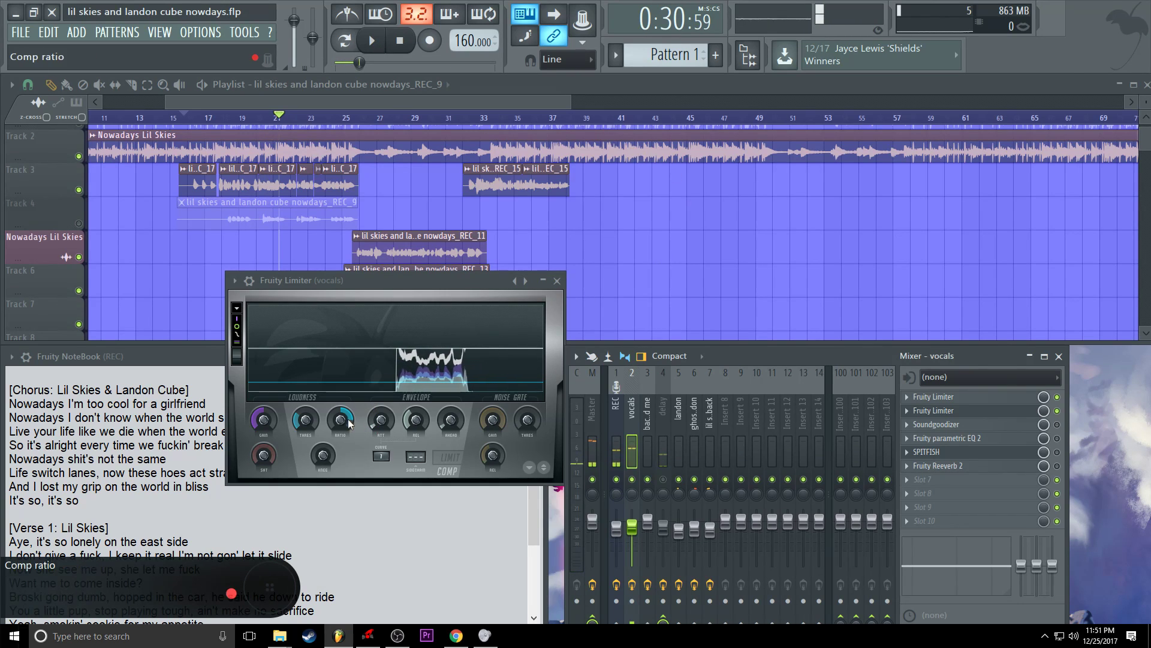
Examine the first Fruity Limiter on the vocals track, toggling it off and on, and close its window.
{"action": "left_click", "coordinate": [960, 398]}
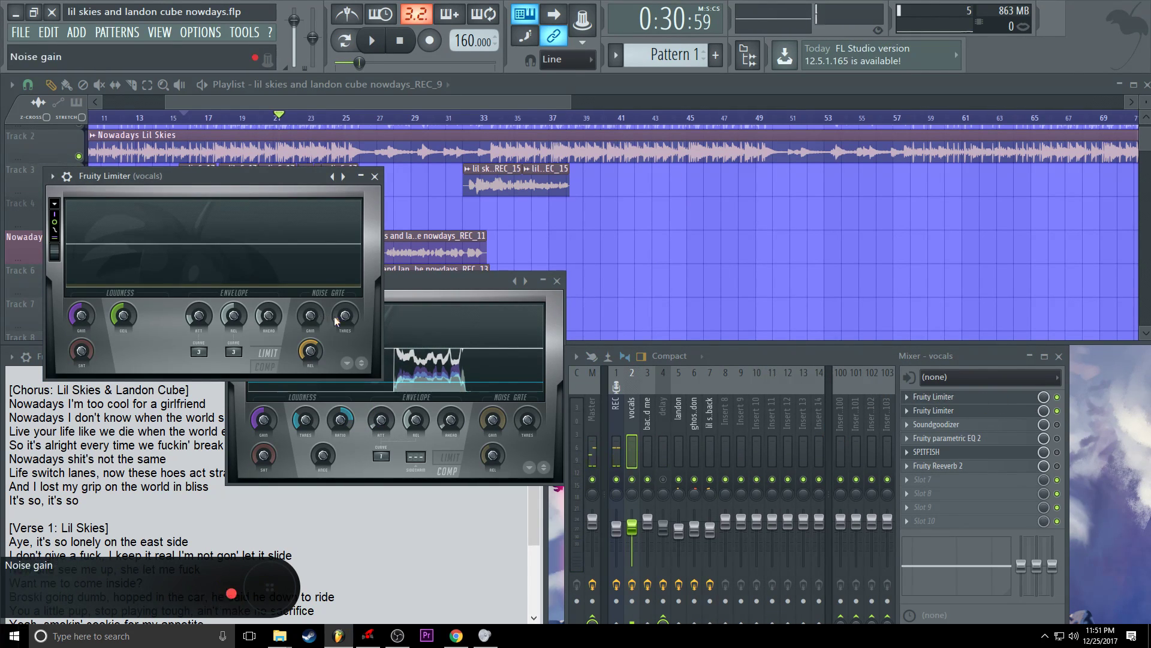
{"action": "left_click", "coordinate": [1057, 397]}
{"action": "left_click", "coordinate": [1057, 397]}
{"action": "left_click", "coordinate": [986, 412]}
{"action": "left_click", "coordinate": [986, 413]}
{"action": "left_click", "coordinate": [375, 177]}
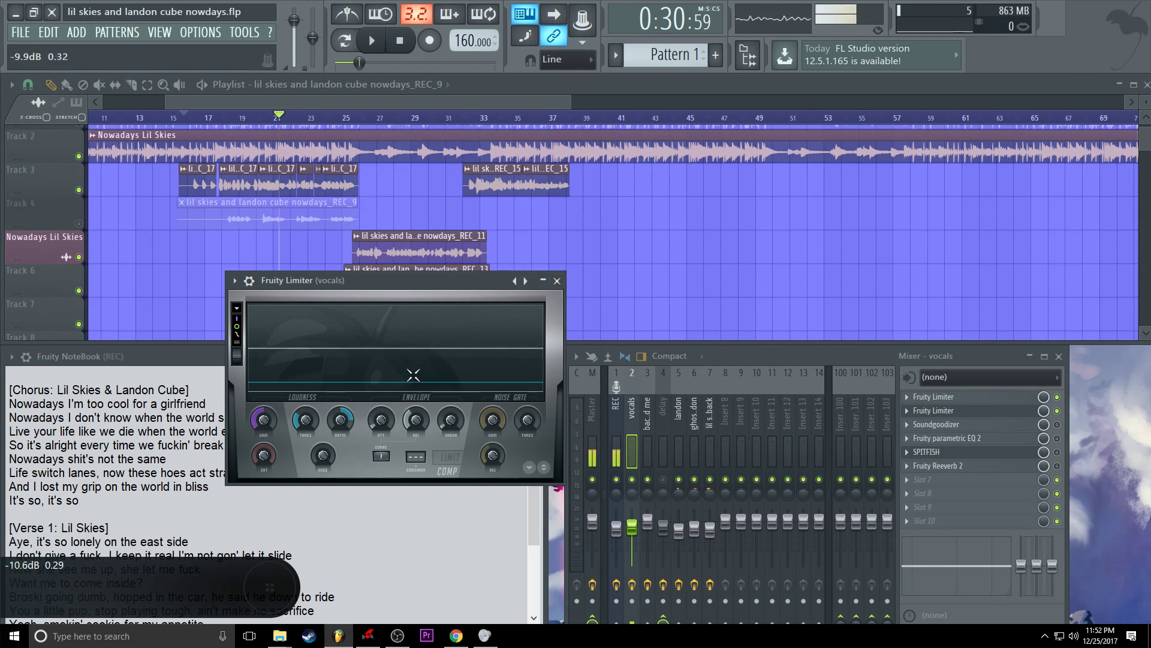
Examine the compressor threshold and ratio of the second Fruity Limiter on vocals, and close it.
{"action": "right_click", "coordinate": [342, 422]}
{"action": "left_click", "coordinate": [321, 405]}
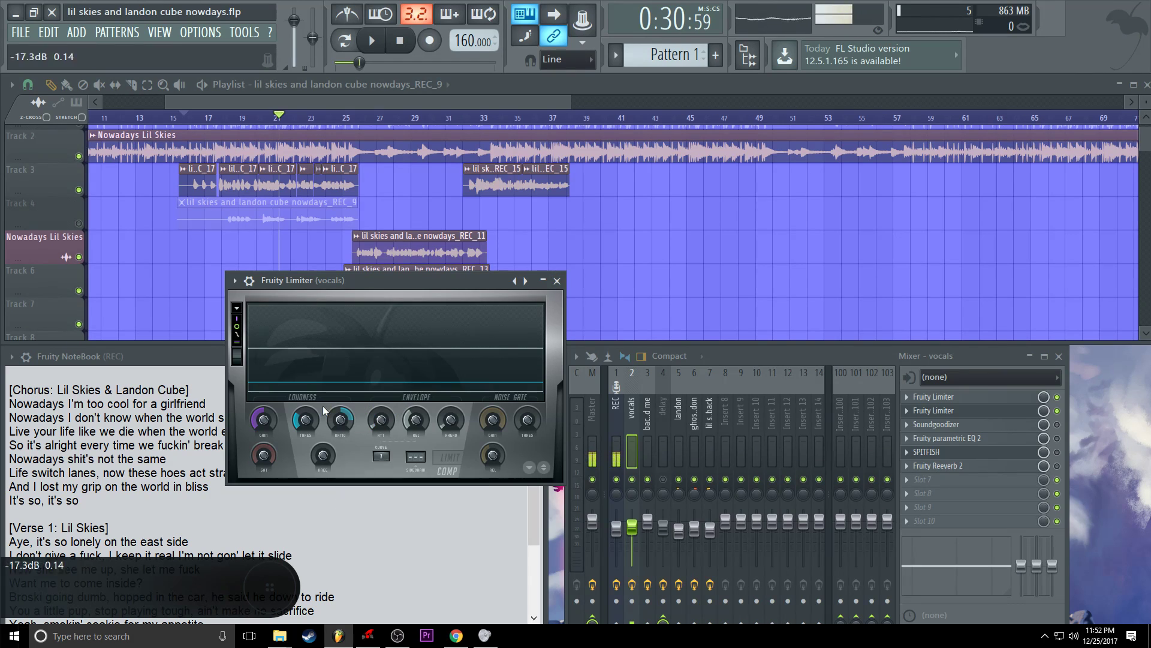
{"action": "left_click", "coordinate": [556, 280]}
Re-enable Soundgoodizer on the vocals track, examine its amount and mode, and close it.
{"action": "left_click", "coordinate": [1058, 426]}
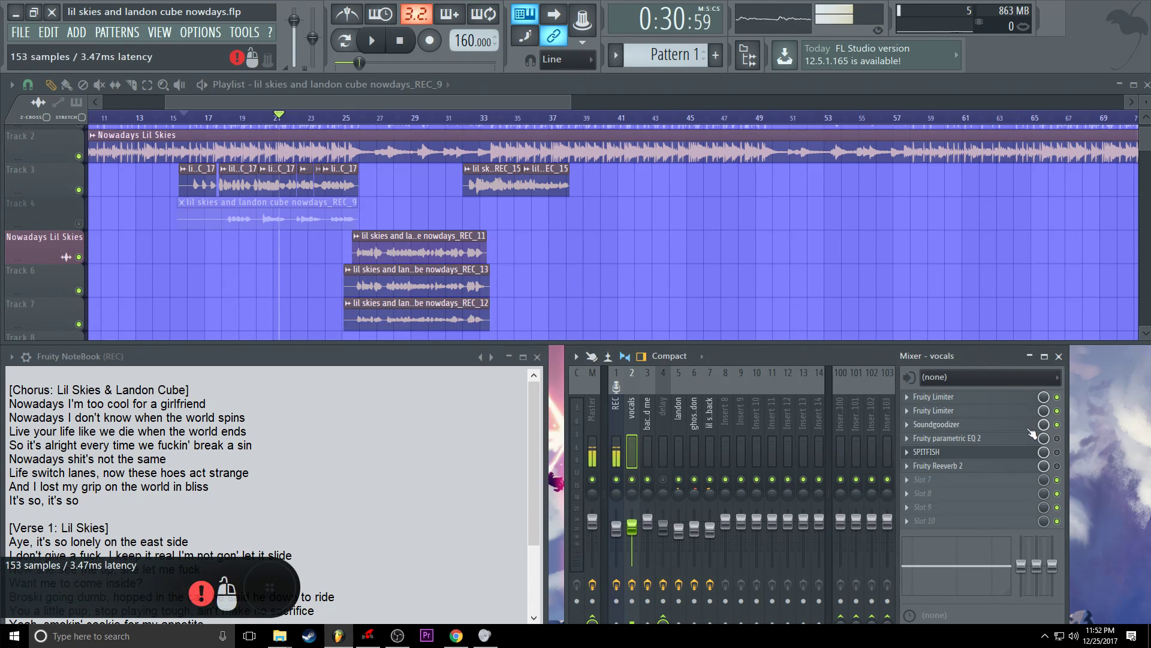
{"action": "left_click", "coordinate": [1006, 426]}
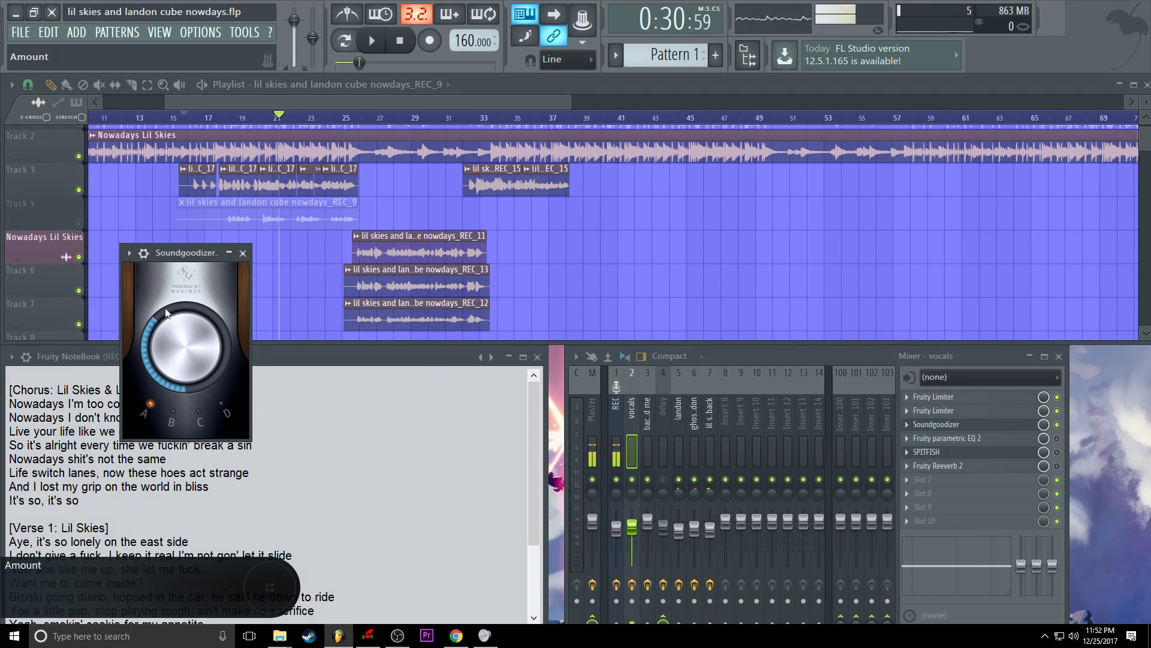
{"action": "left_click", "coordinate": [243, 253]}
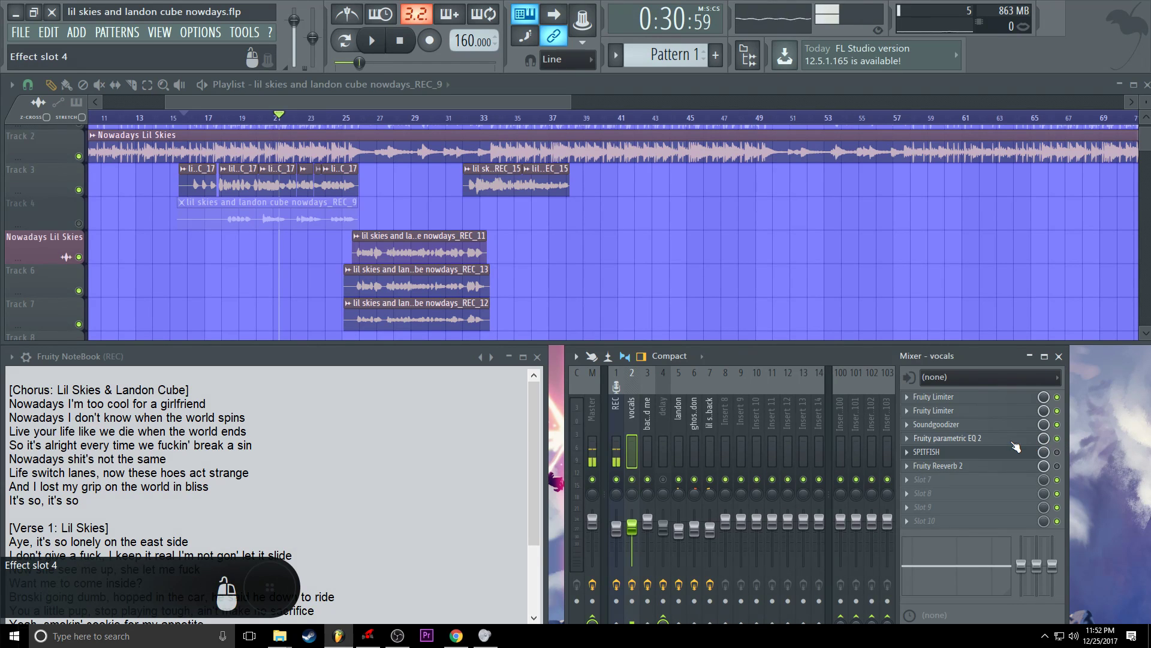
With Fruity parametric EQ 2 re-enabled on the vocals track, examine its curve and play a passage through it.
{"action": "left_click", "coordinate": [954, 438]}
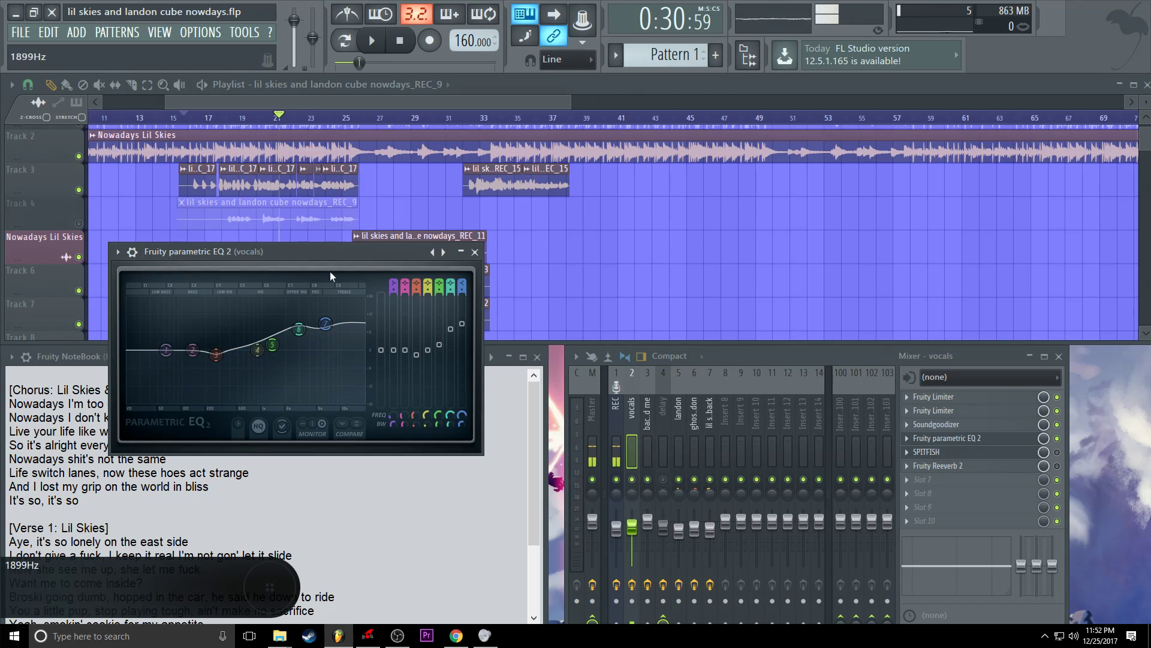
{"action": "left_click", "coordinate": [371, 41]}
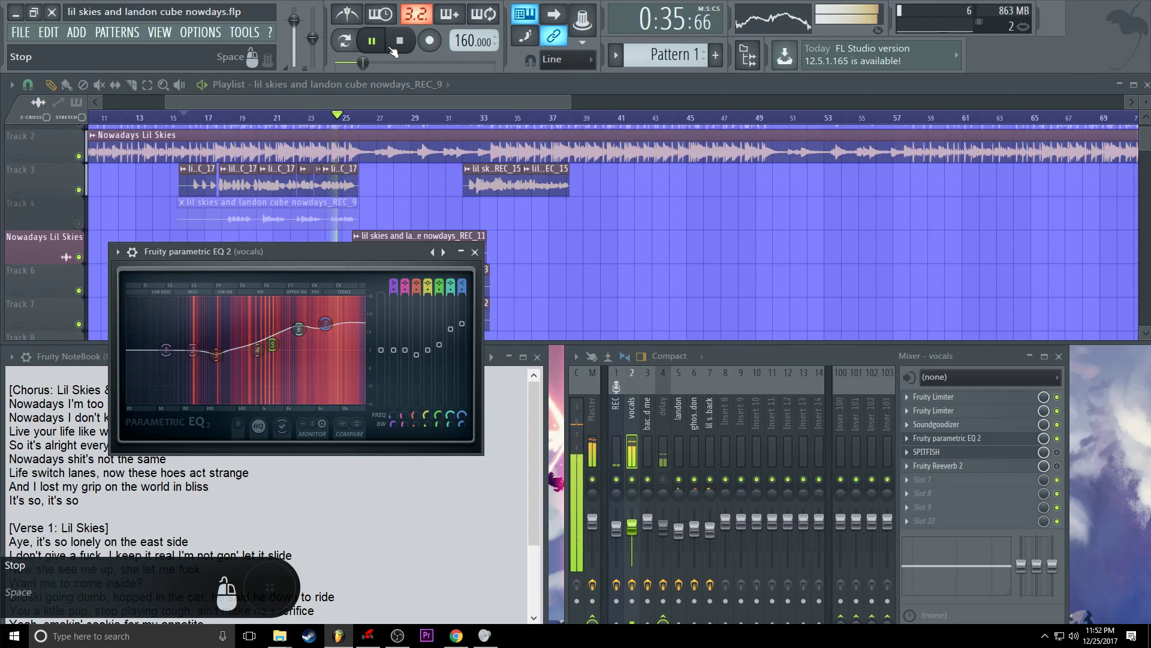
{"action": "key", "text": "space"}
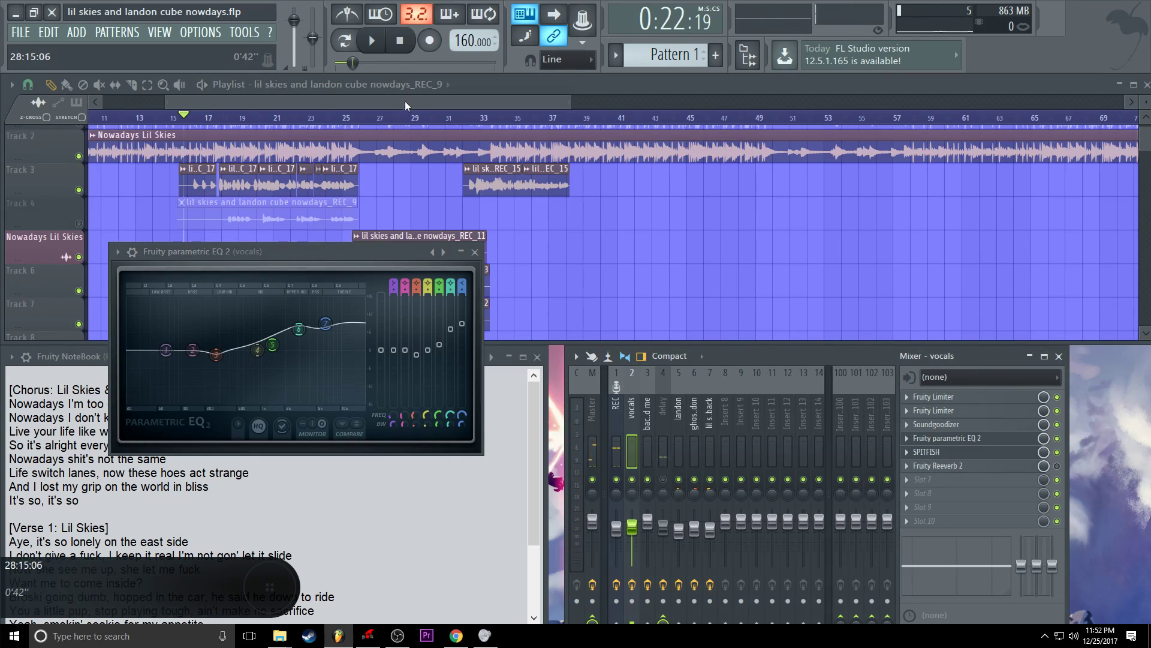
Play the vocals with SPITFISH active, re-enable Fruity Reeverb 2 during playback, and open its settings.
{"action": "left_click", "coordinate": [373, 41]}
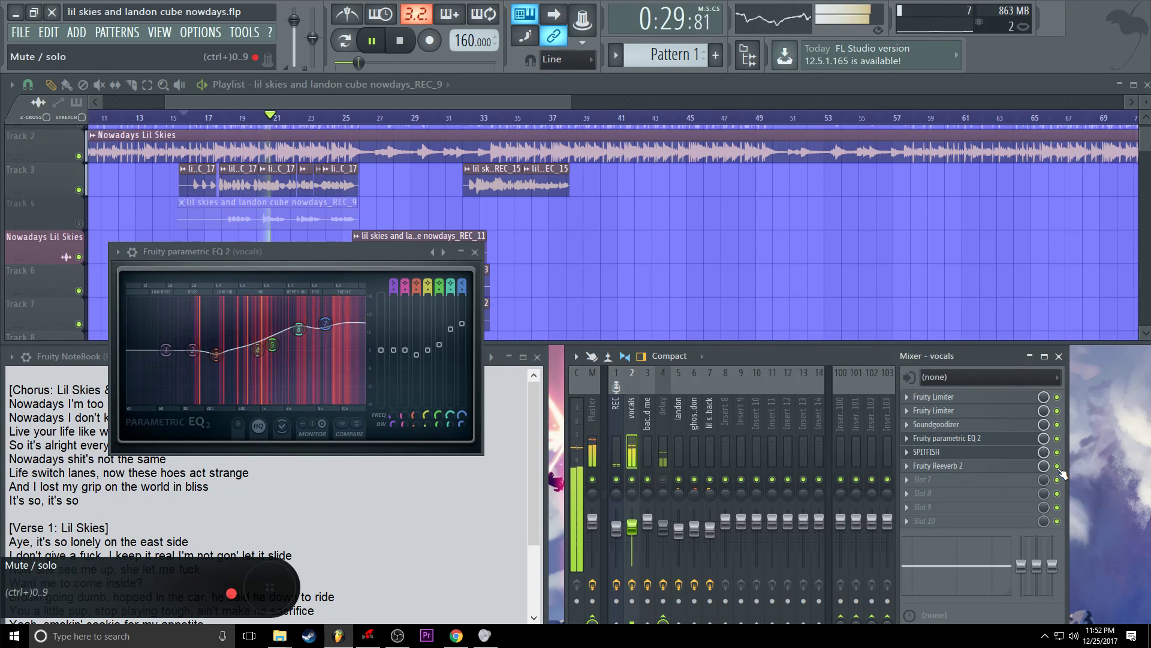
{"action": "left_click", "coordinate": [1014, 474]}
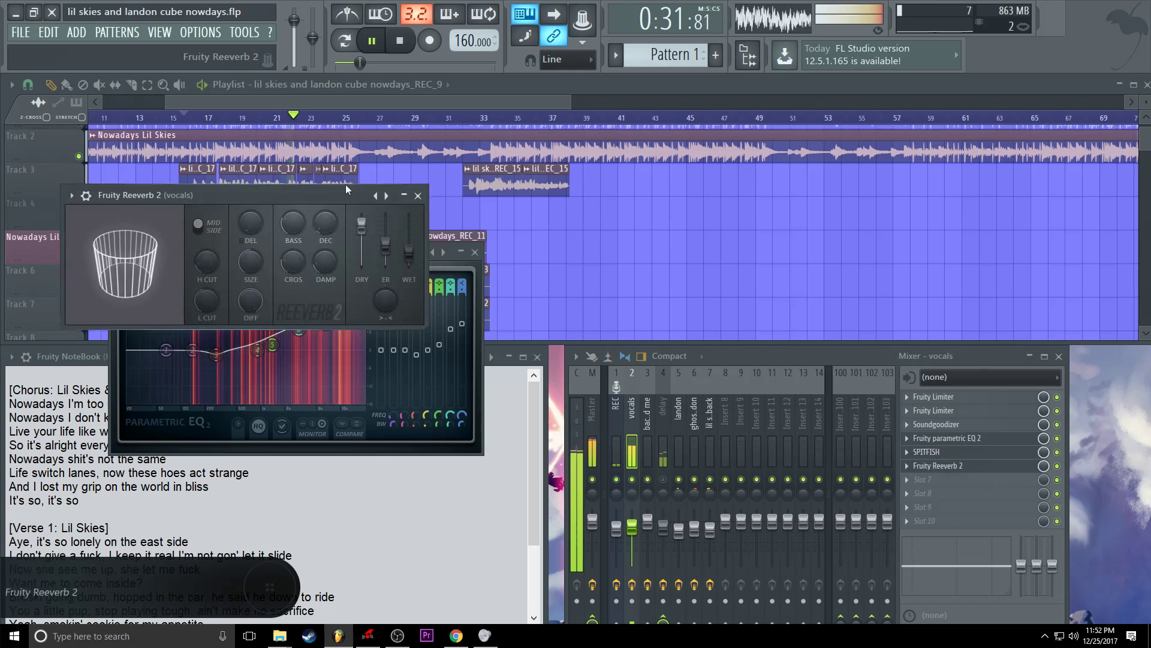
{"action": "left_click", "coordinate": [372, 41]}
{"action": "left_click_drag", "start_coordinate": [255, 202], "coordinate": [336, 239]}
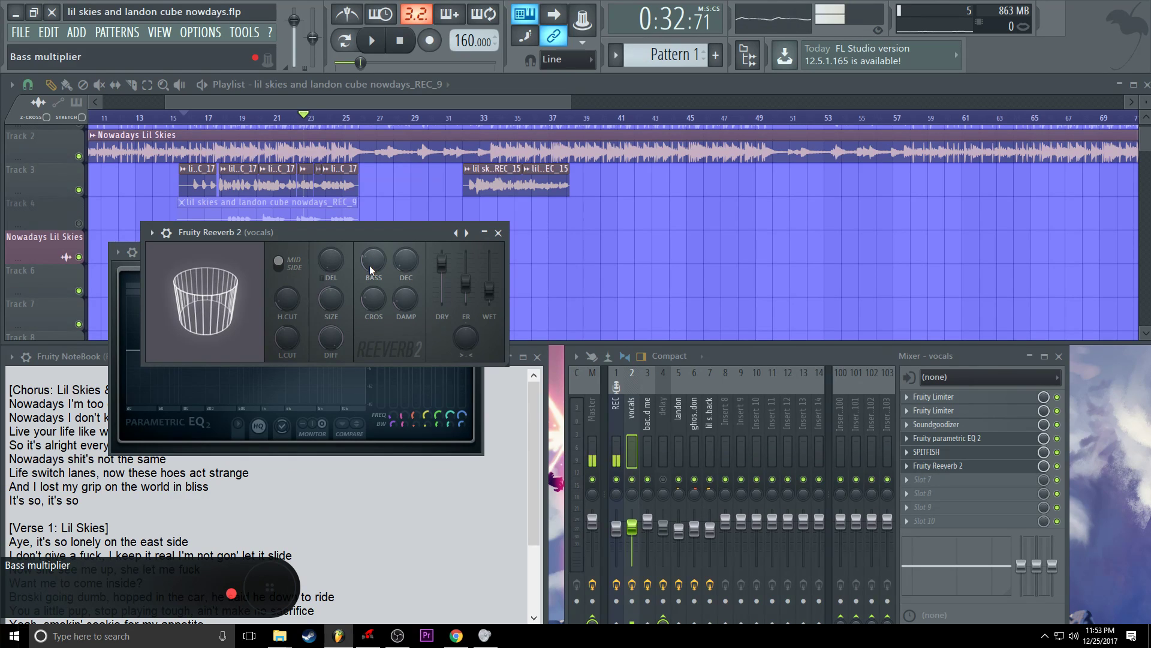
Set Fruity Reeverb 2's bass multiplier to 74%, play a passage, and readjust the bass while listening.
{"action": "left_click_drag", "start_coordinate": [374, 268], "coordinate": [374, 282]}
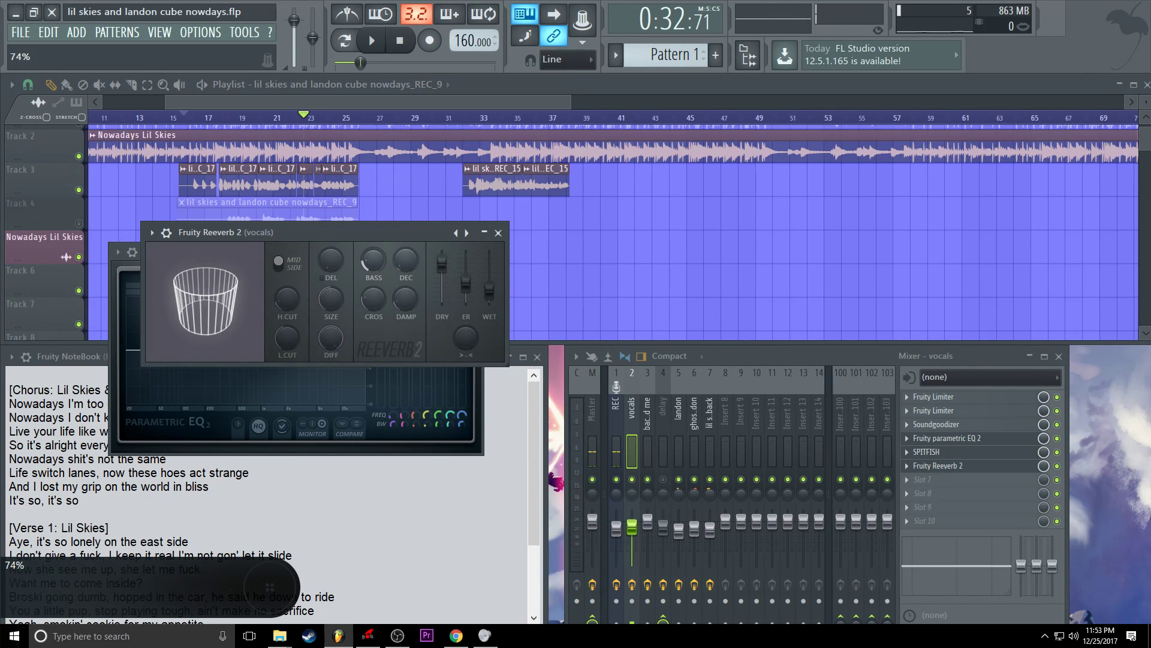
{"action": "key", "text": "space"}
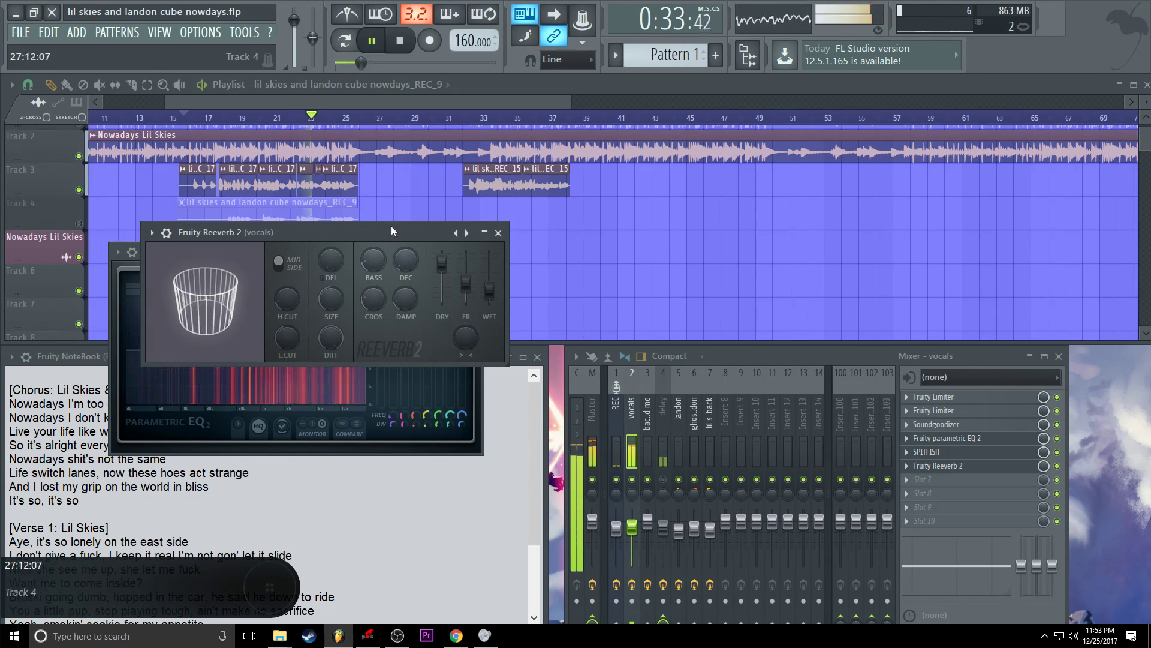
{"action": "left_click_drag", "start_coordinate": [373, 267], "coordinate": [373, 263]}
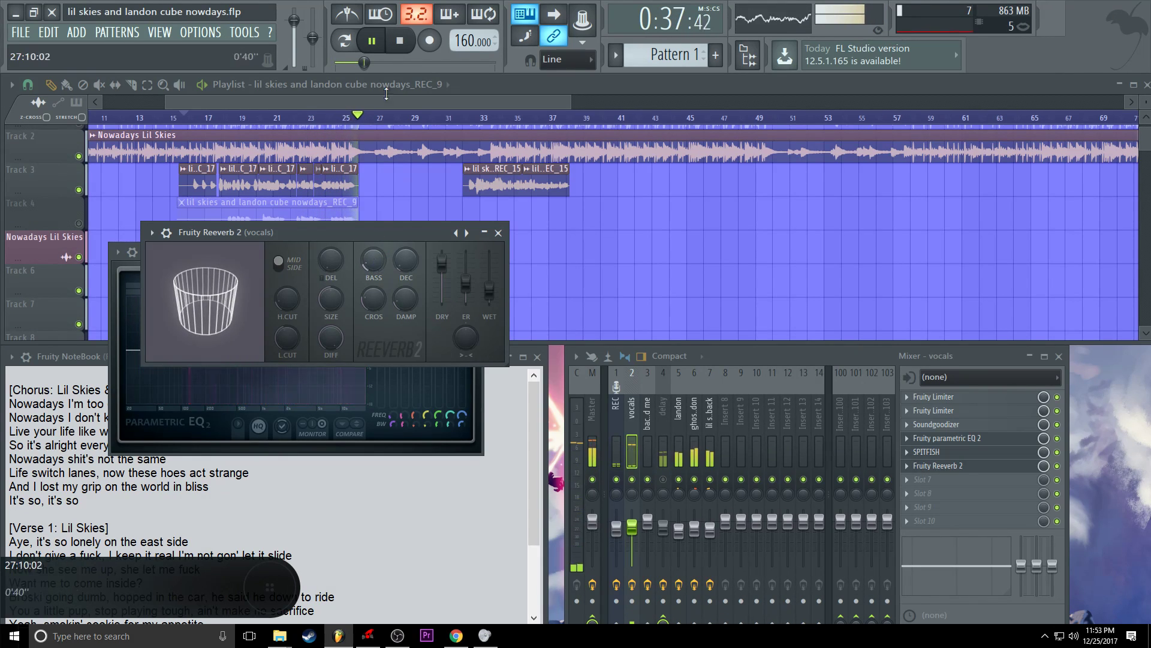
{"action": "left_click", "coordinate": [401, 41]}
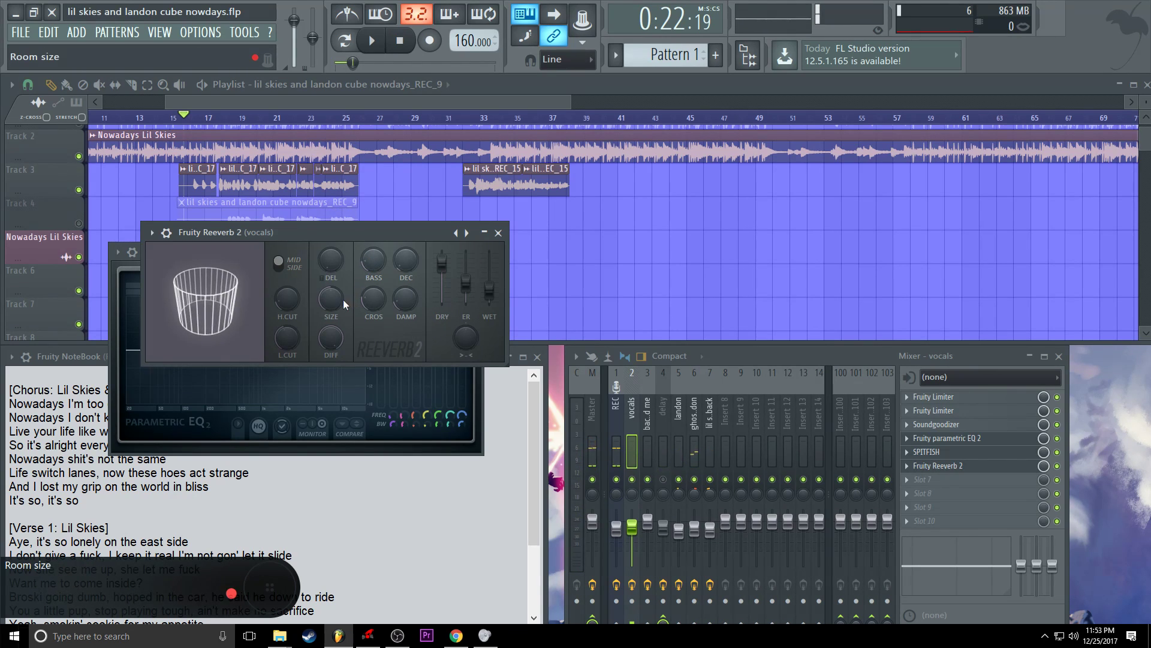
Examine the high cut, low cut and dry level of Fruity Reeverb 2 on vocals, and close it.
{"action": "left_click_drag", "start_coordinate": [290, 298], "coordinate": [291, 318]}
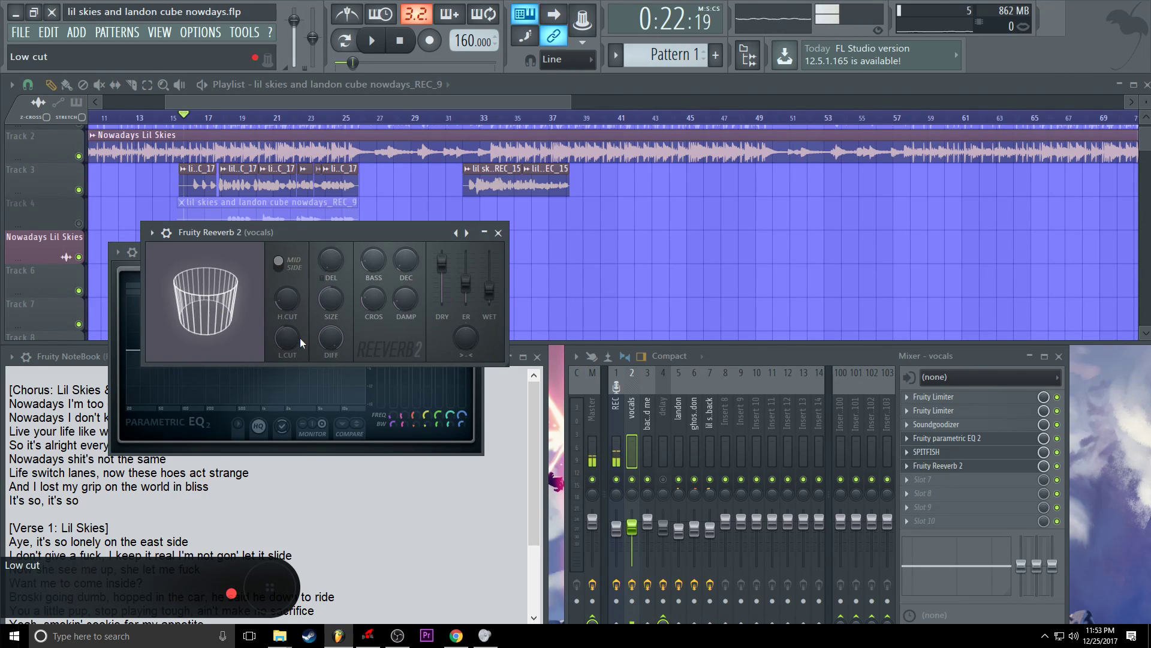
{"action": "left_click_drag", "start_coordinate": [290, 336], "coordinate": [291, 318]}
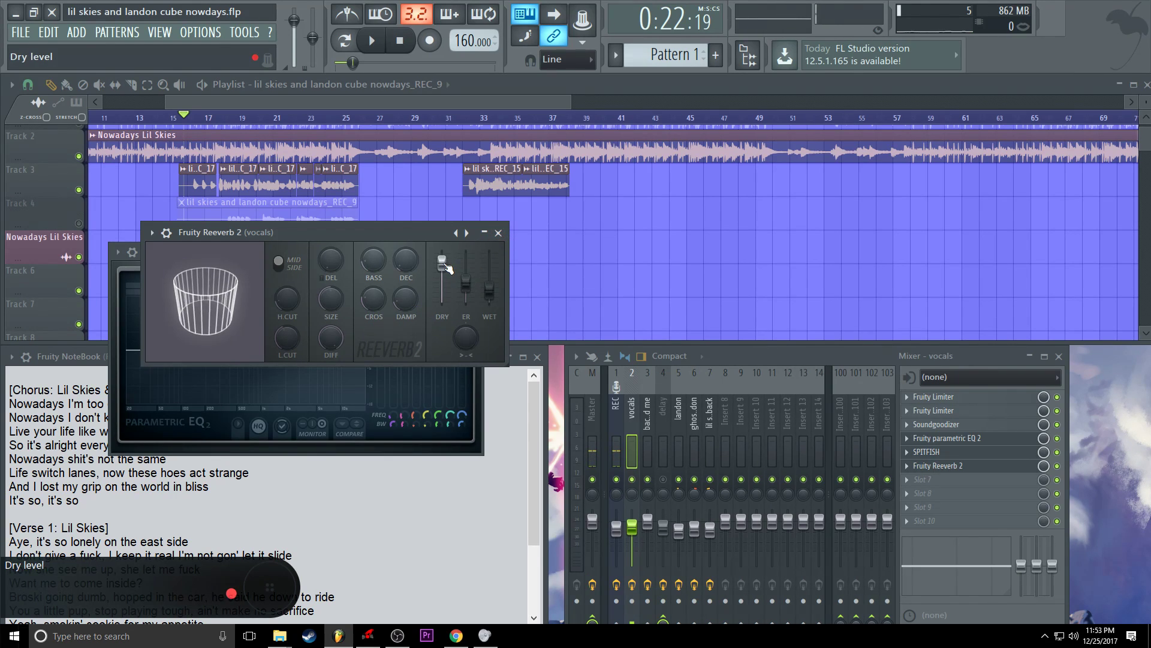
{"action": "left_click", "coordinate": [497, 233]}
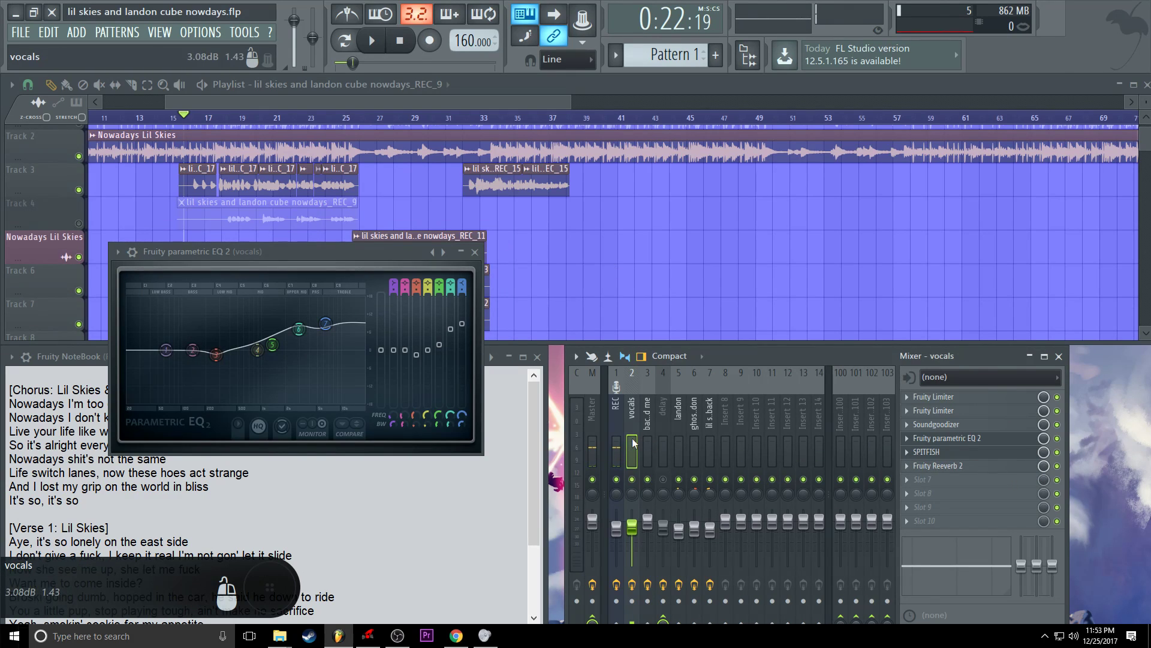
Unmute playlist Track 4 and play the chorus with its background vocals included.
{"action": "left_click", "coordinate": [79, 225]}
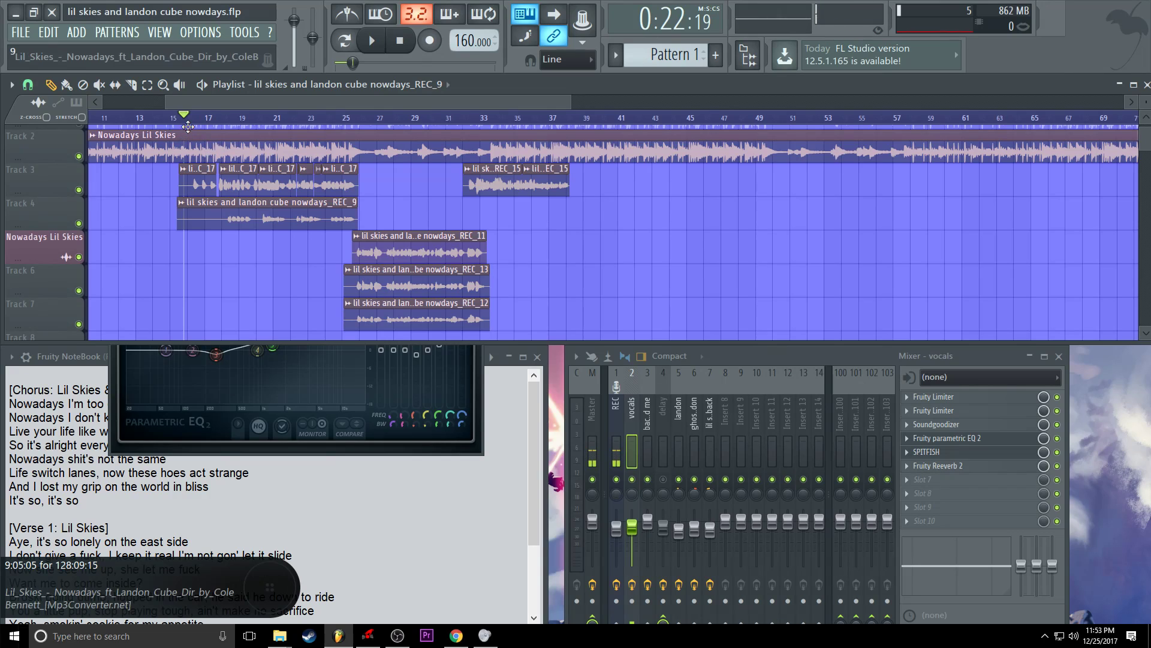
{"action": "key", "text": "space"}
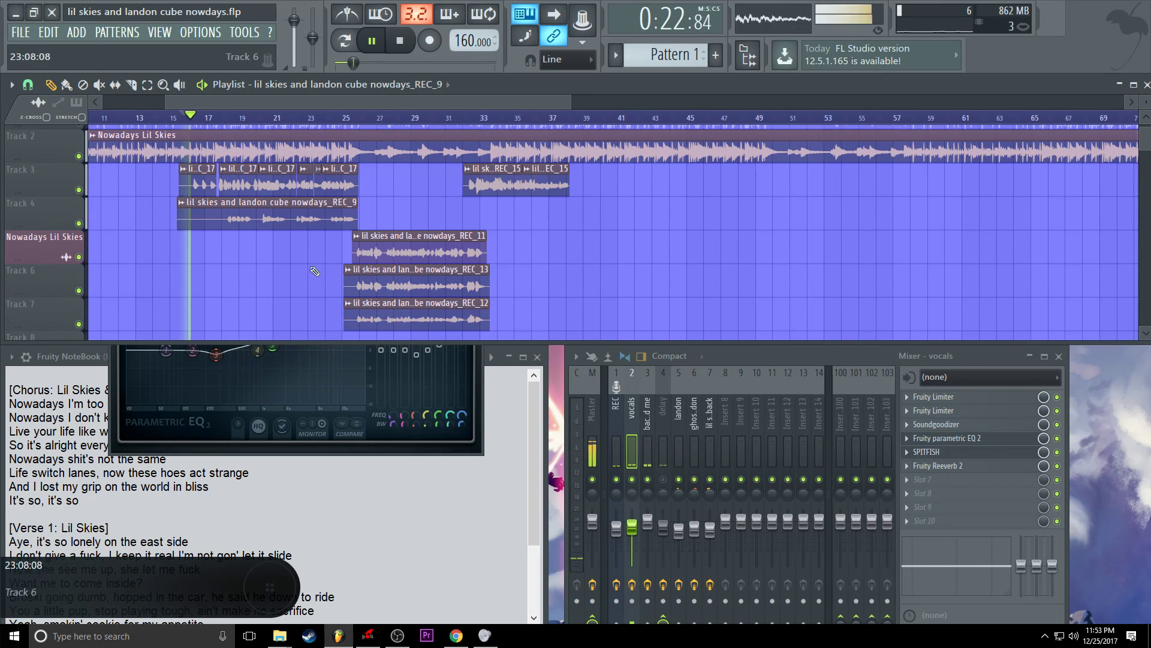
{"action": "right_click", "coordinate": [47, 215]}
{"action": "left_click", "coordinate": [36, 216]}
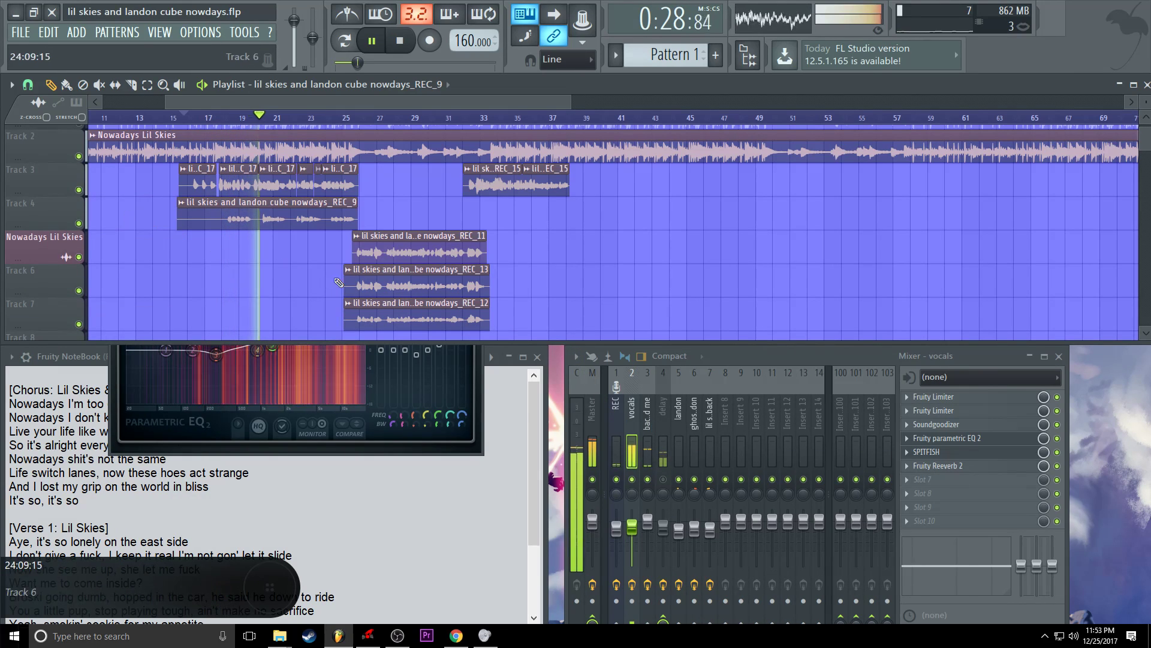
{"action": "key", "text": "space"}
Bypass the effects on the background me mixer track, mute playlist Track 3, and play the dry Track 4 vocals.
{"action": "left_click", "coordinate": [649, 420]}
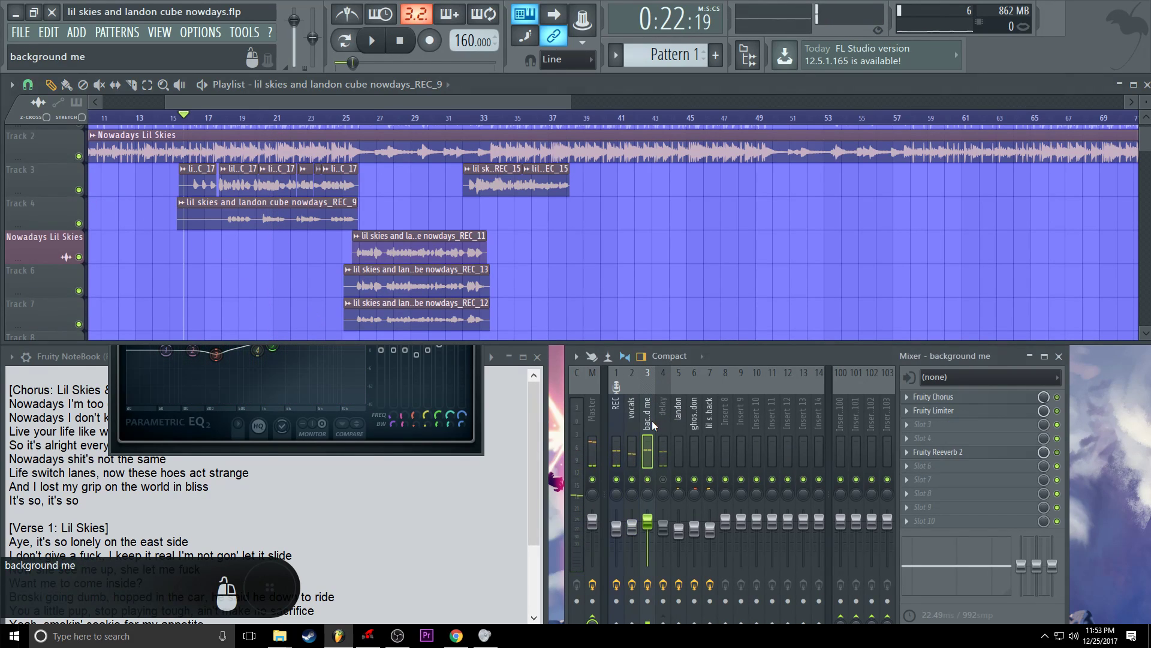
{"action": "left_click", "coordinate": [78, 189]}
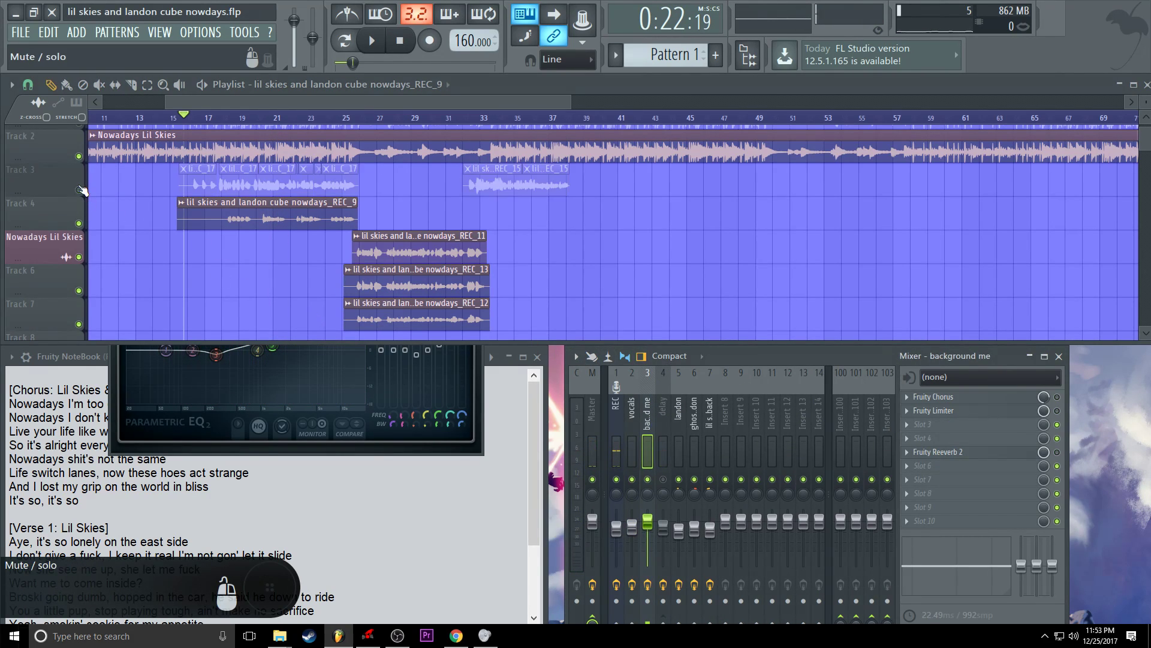
{"action": "key", "text": "space"}
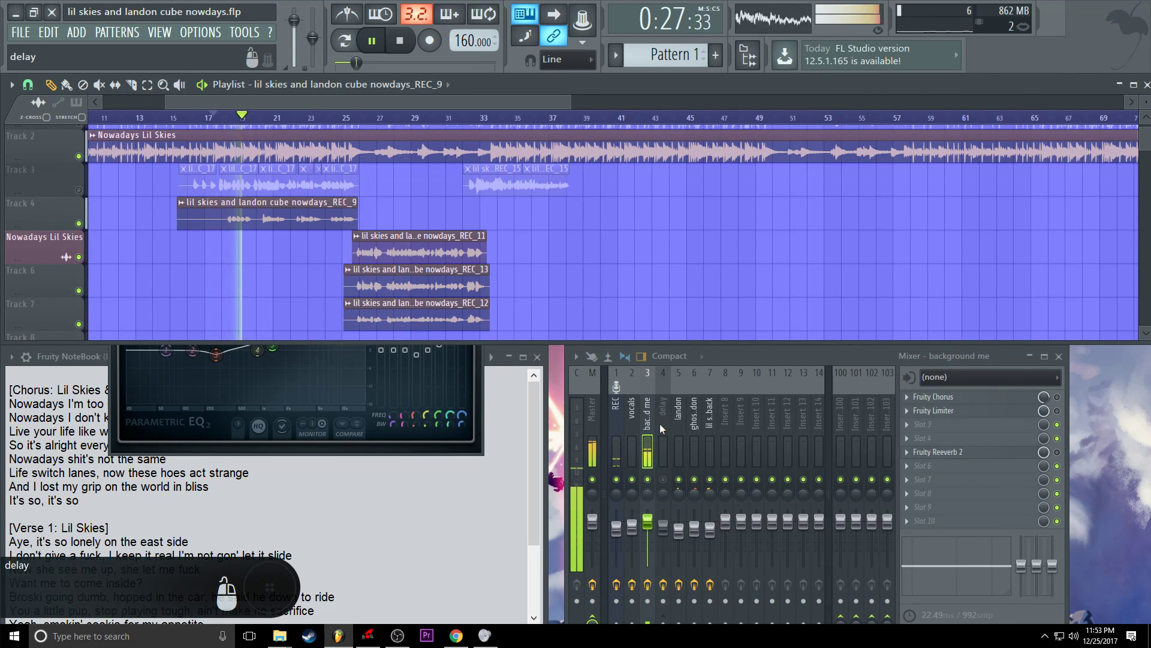
{"action": "key", "text": "space"}
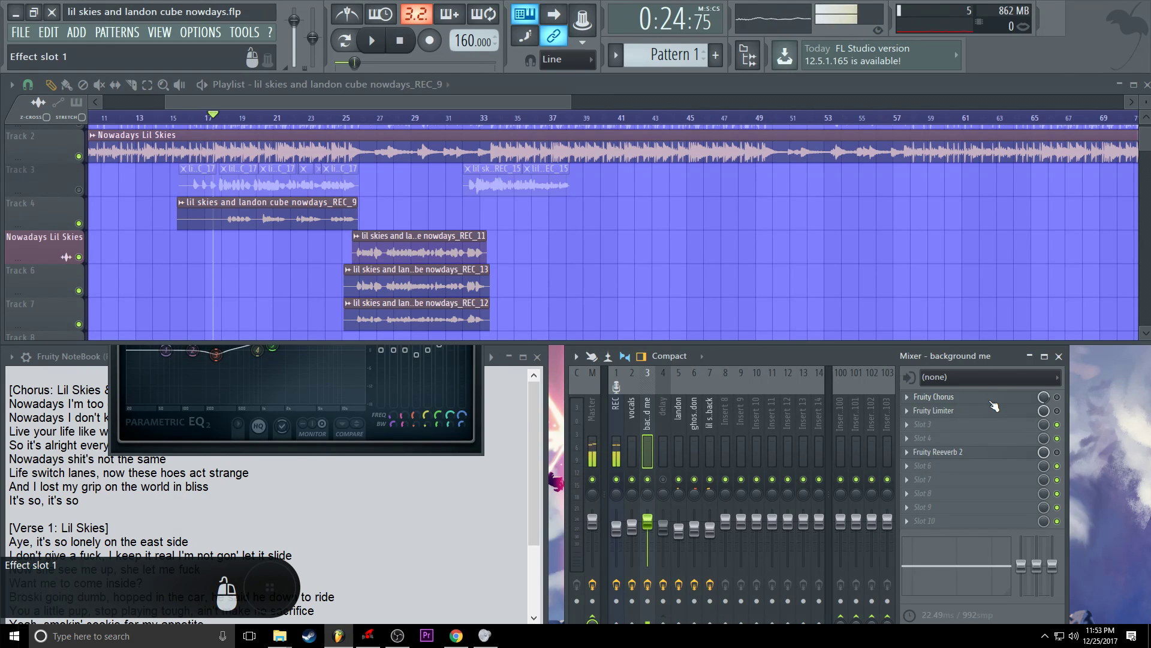
Re-enable Fruity Chorus on the background me track, examine its delay, depth and stereo settings, and close it.
{"action": "left_click", "coordinate": [1058, 410]}
{"action": "left_click", "coordinate": [1011, 398]}
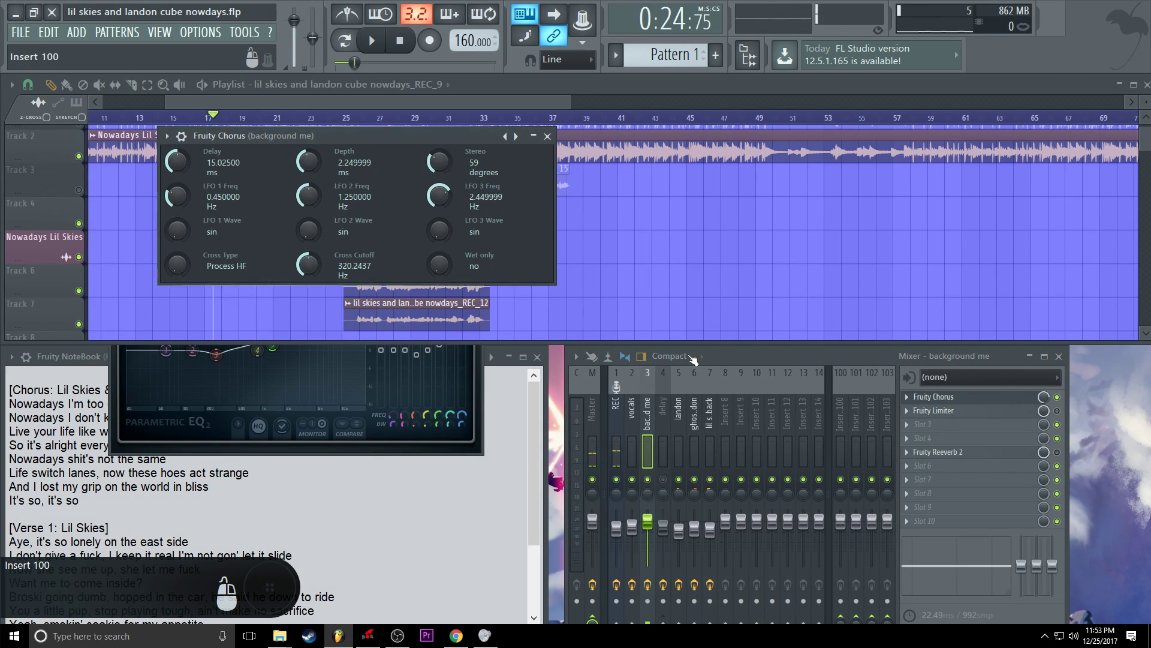
{"action": "left_click", "coordinate": [547, 137]}
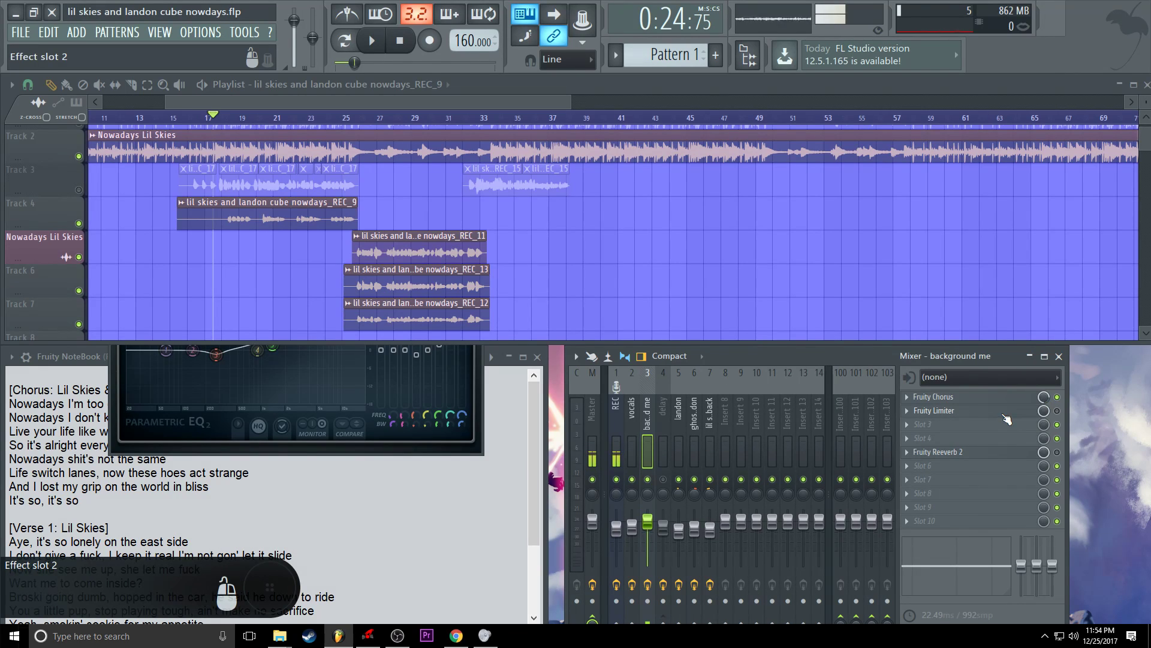
Re-enable the Fruity Limiter on background me, examine its threshold and ratio, and play a passage through it.
{"action": "left_click", "coordinate": [1058, 412]}
{"action": "left_click", "coordinate": [992, 414]}
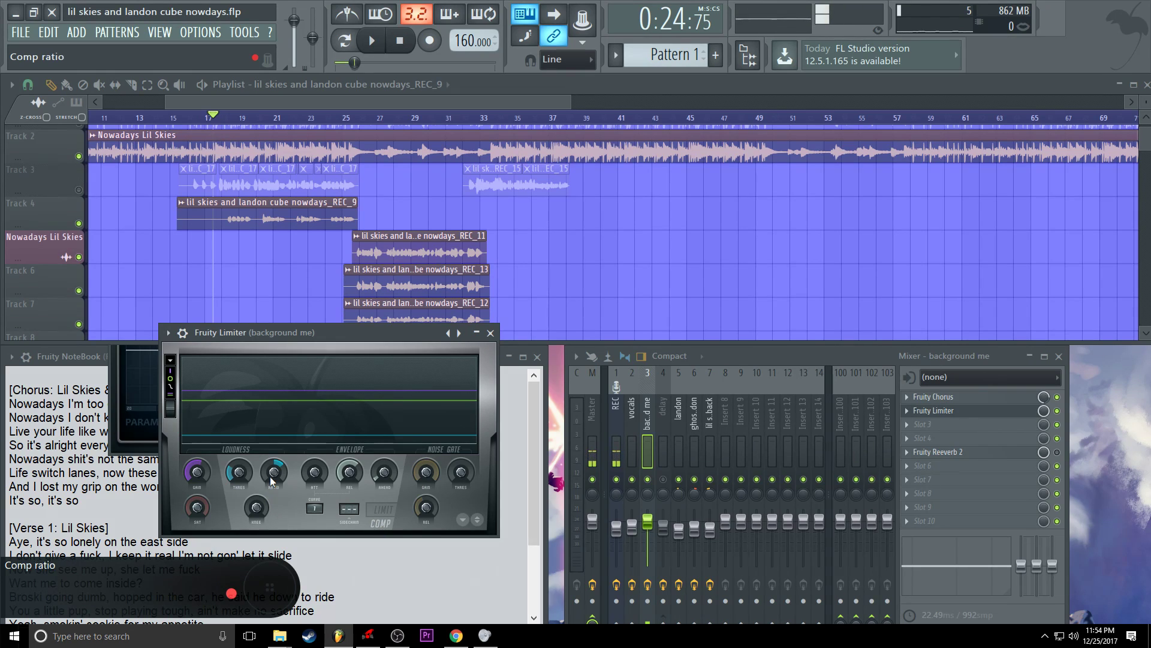
{"action": "mouse_move", "coordinate": [244, 480]}
{"action": "left_mouse_down"}
{"action": "mouse_move", "coordinate": [243, 469]}
{"action": "mouse_move", "coordinate": [243, 483]}
{"action": "left_mouse_up"}
{"action": "key", "text": "space"}
{"action": "key", "text": "space"}
{"action": "key", "text": "space"}
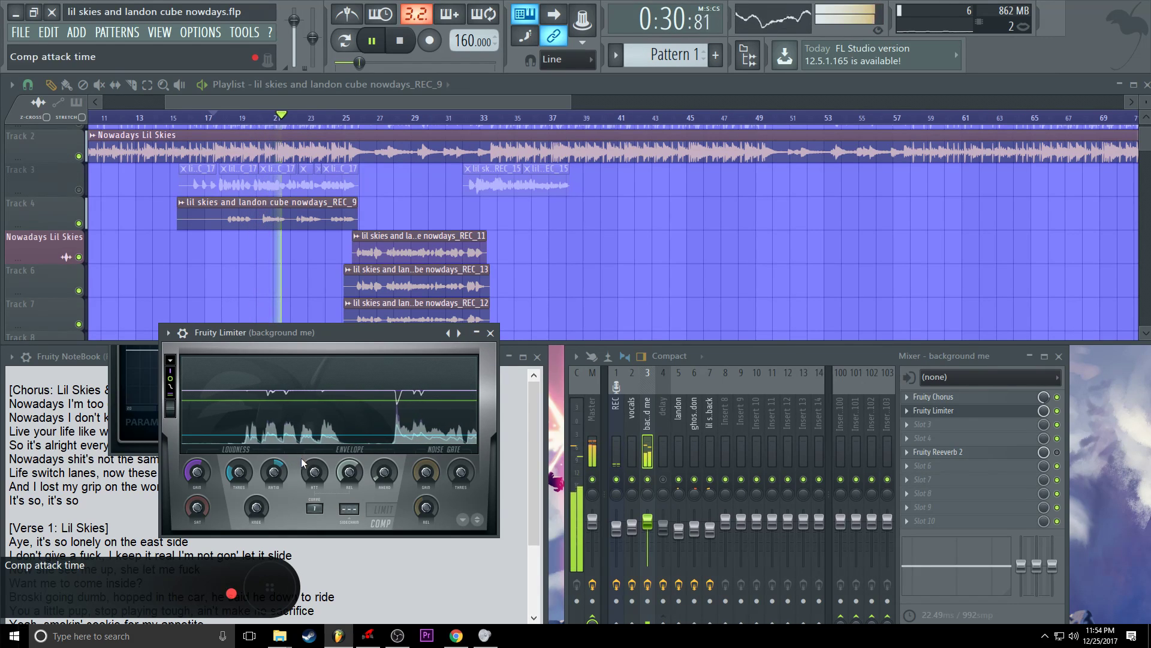
Replay the passage through the Fruity Limiter on background me and close the limiter.
{"action": "key", "text": "space"}
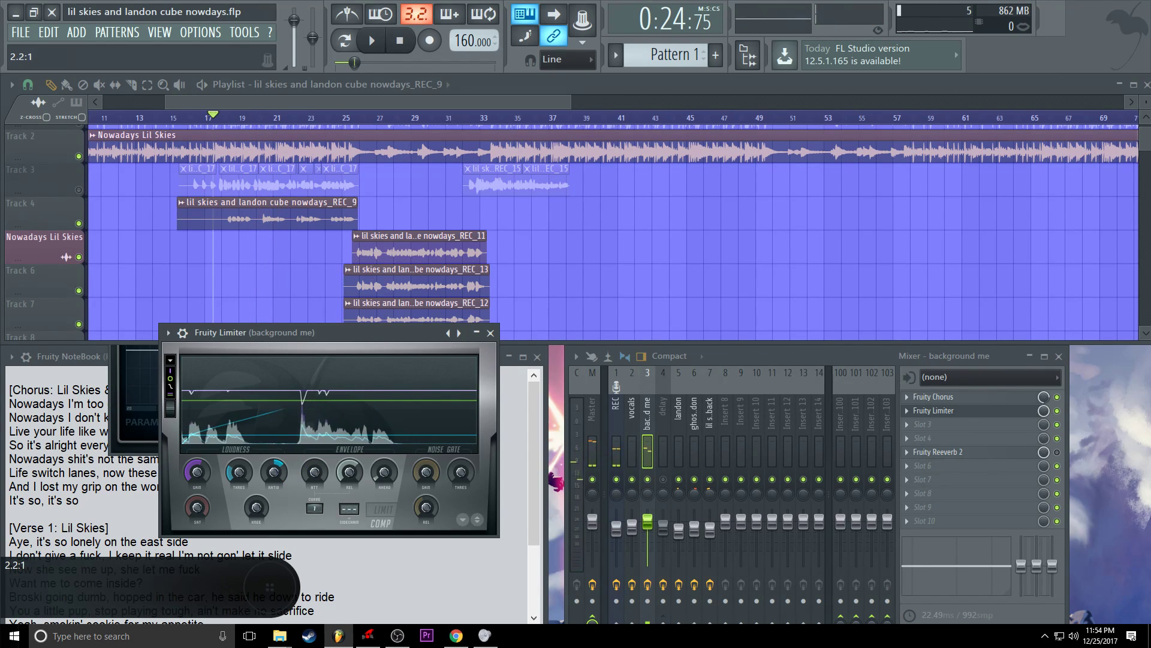
{"action": "key", "text": "space"}
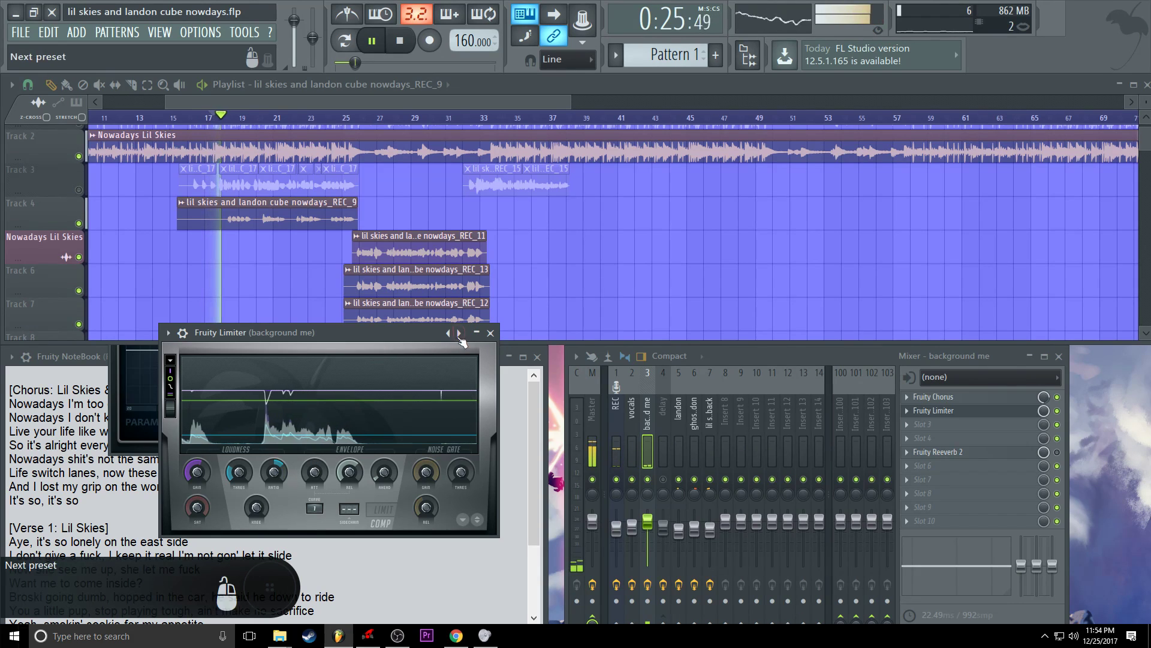
{"action": "left_click", "coordinate": [491, 333]}
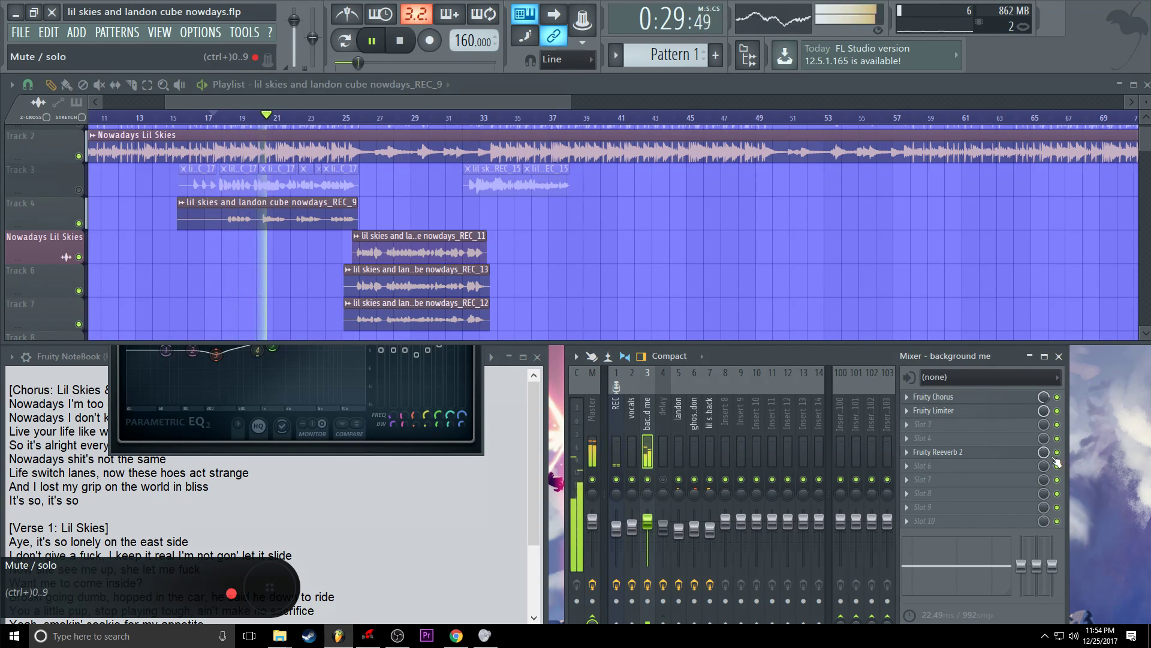
Re-enable Fruity Reeverb 2 on background me, examine its early reflection, wet, decay and low cut settings, and close it.
{"action": "left_click", "coordinate": [947, 451]}
{"action": "key", "text": "space"}
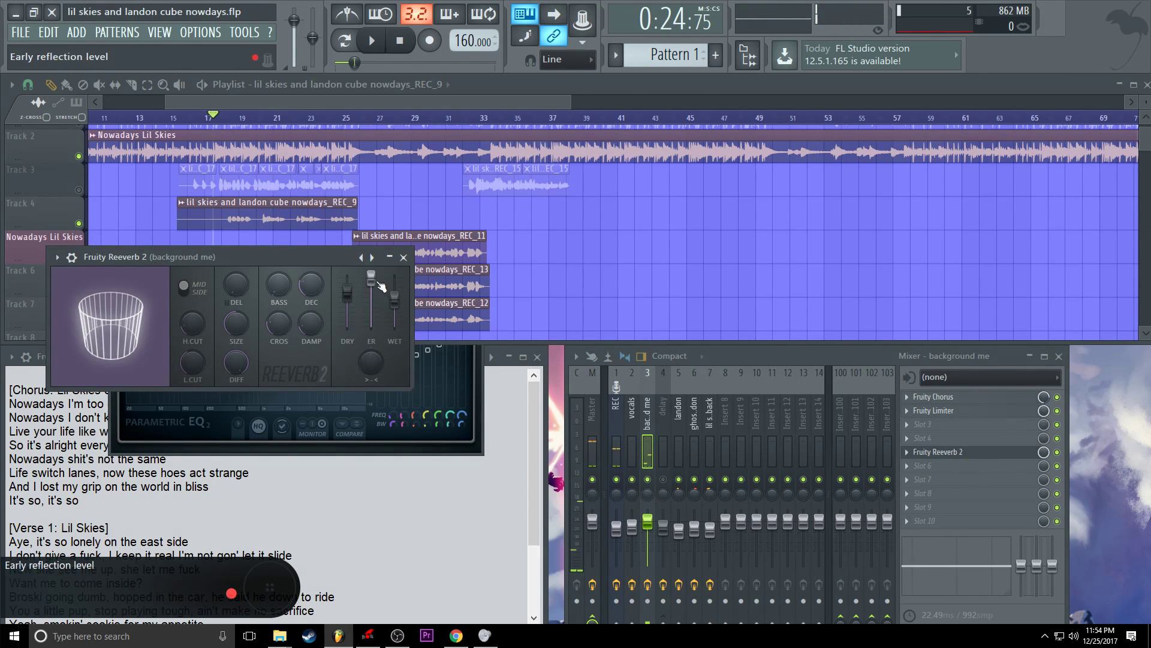
{"action": "left_click_drag", "start_coordinate": [371, 279], "coordinate": [394, 298]}
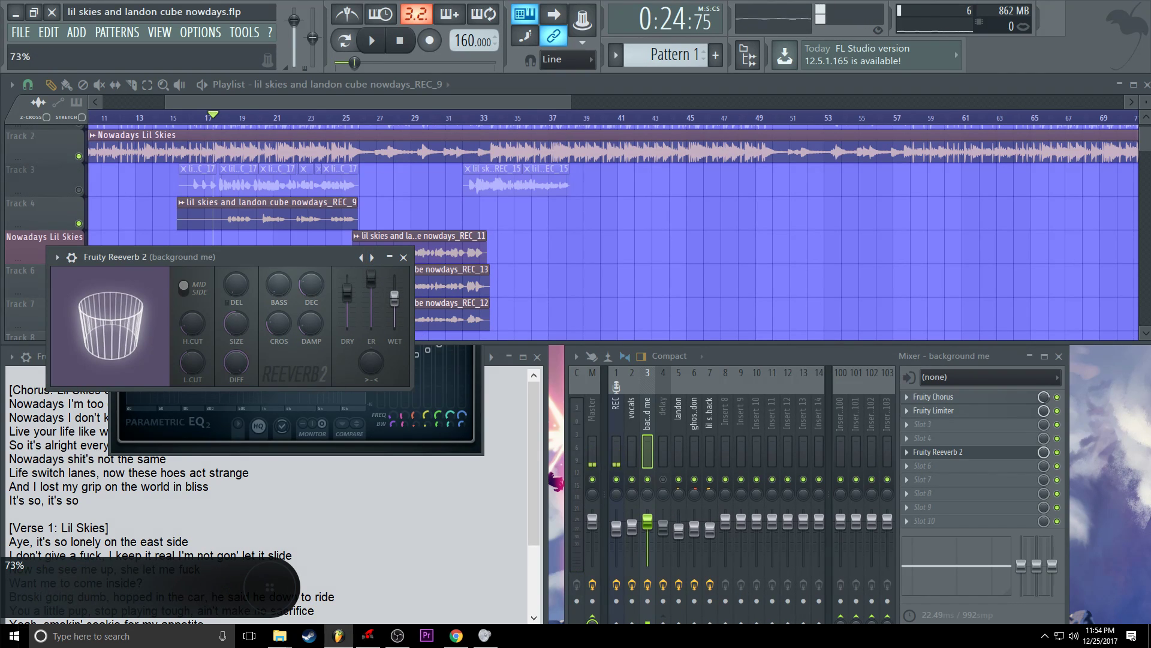
{"action": "left_click_drag", "start_coordinate": [312, 283], "coordinate": [312, 281]}
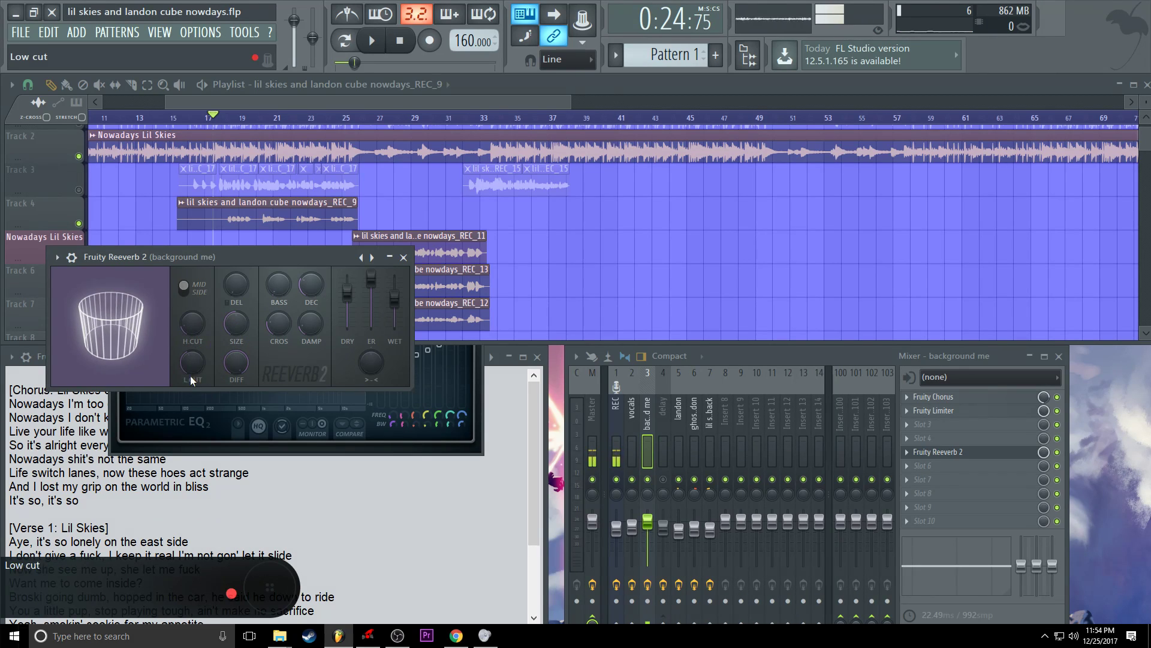
{"action": "left_click", "coordinate": [403, 258]}
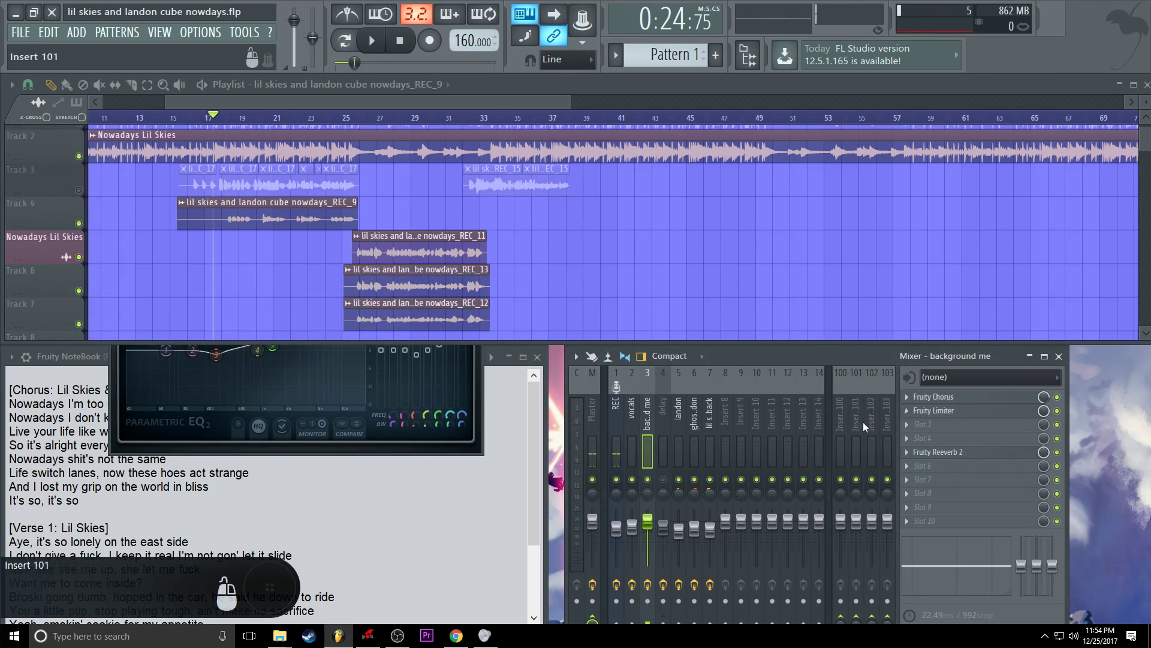
Play the chorus with playlist Track 3 unmuted and select the landon mixer track.
{"action": "key", "text": "space"}
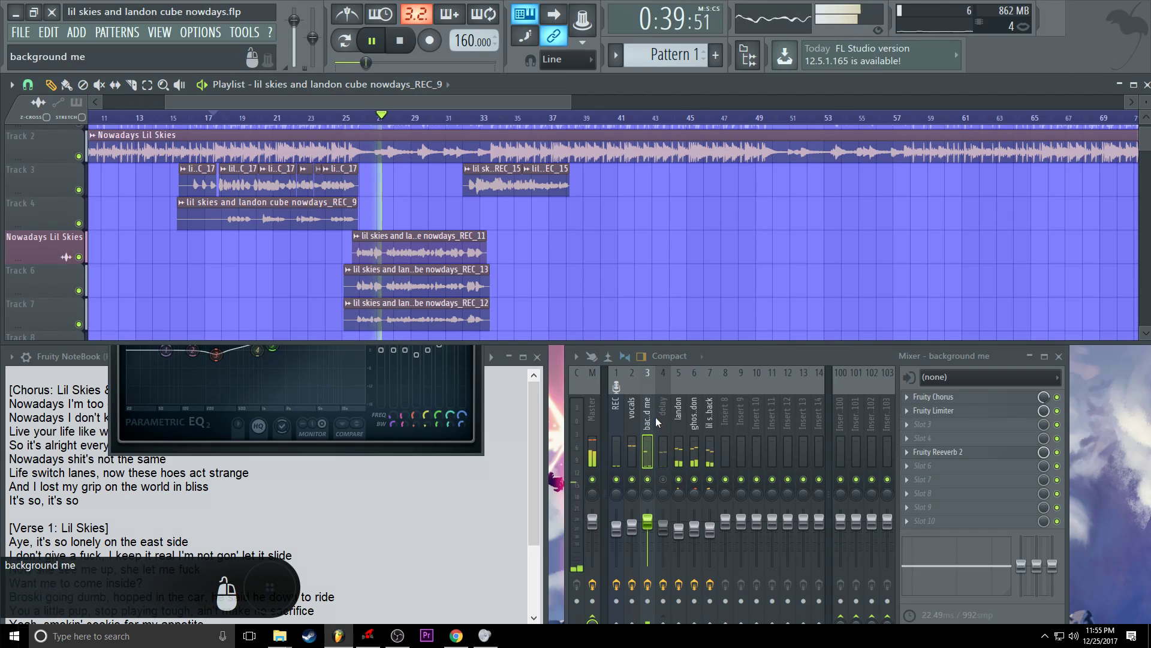
{"action": "left_click", "coordinate": [679, 409]}
{"action": "key", "text": "space"}
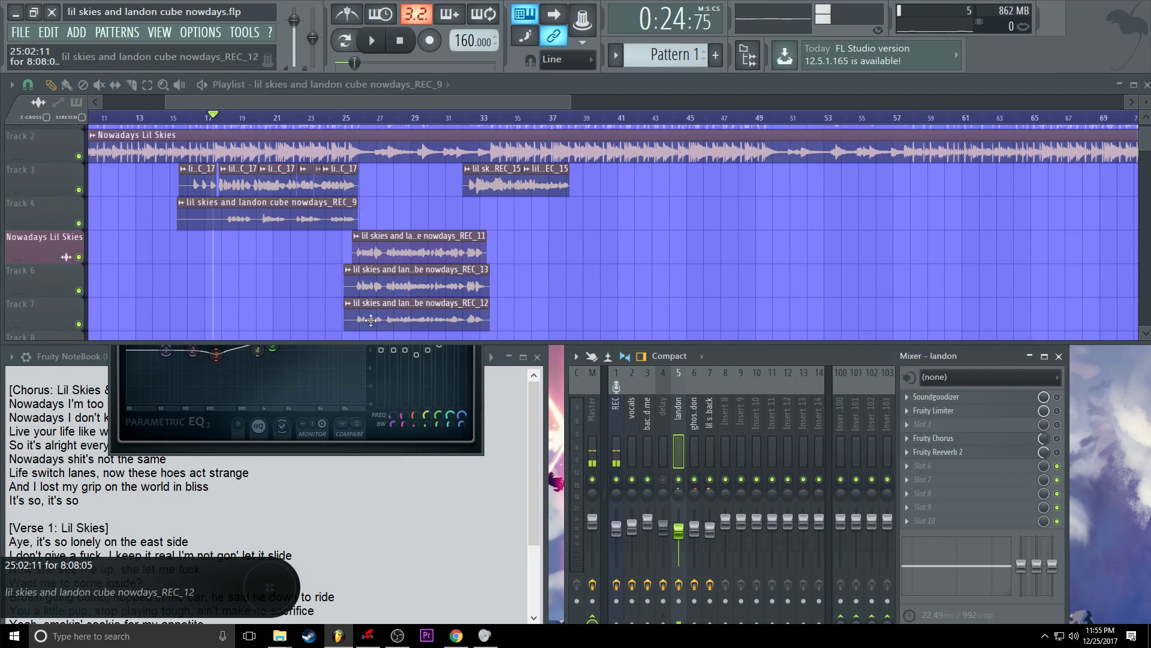
Mute playlist Track 6 and the Nowadays Lil Skies vocal track, and play the Track 7 vocals.
{"action": "left_click", "coordinate": [78, 291]}
{"action": "left_click", "coordinate": [78, 257]}
{"action": "key", "text": "space"}
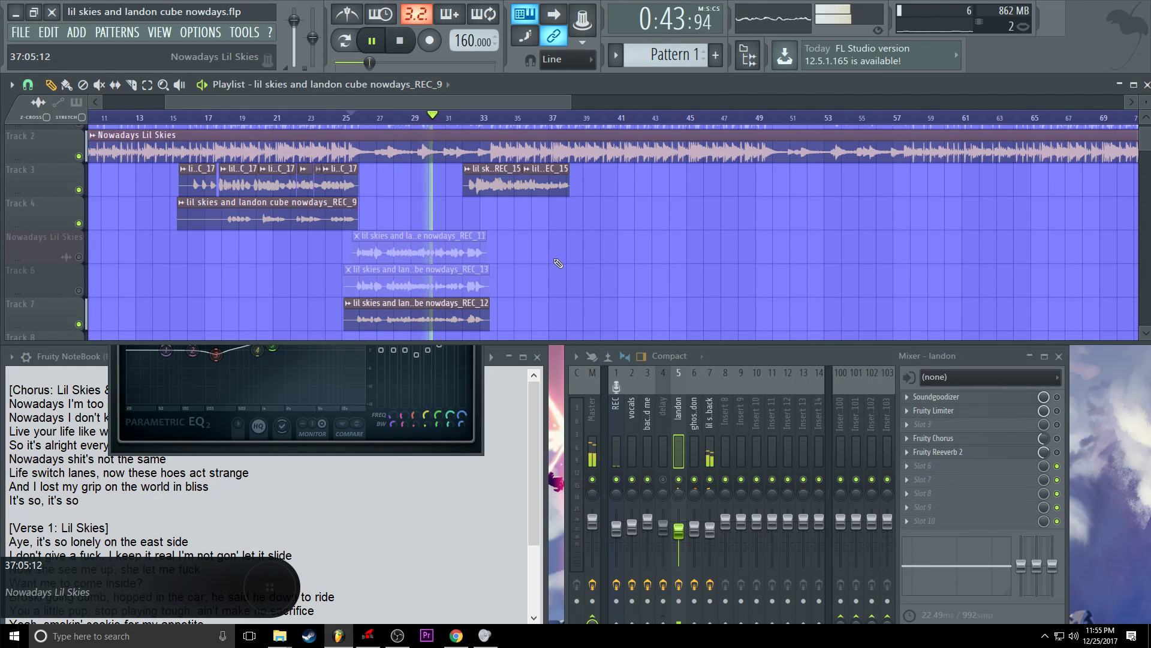
Stop playback, mute playlist Track 7, and unmute the Nowadays Lil Skies vocal track.
{"action": "key", "text": "space"}
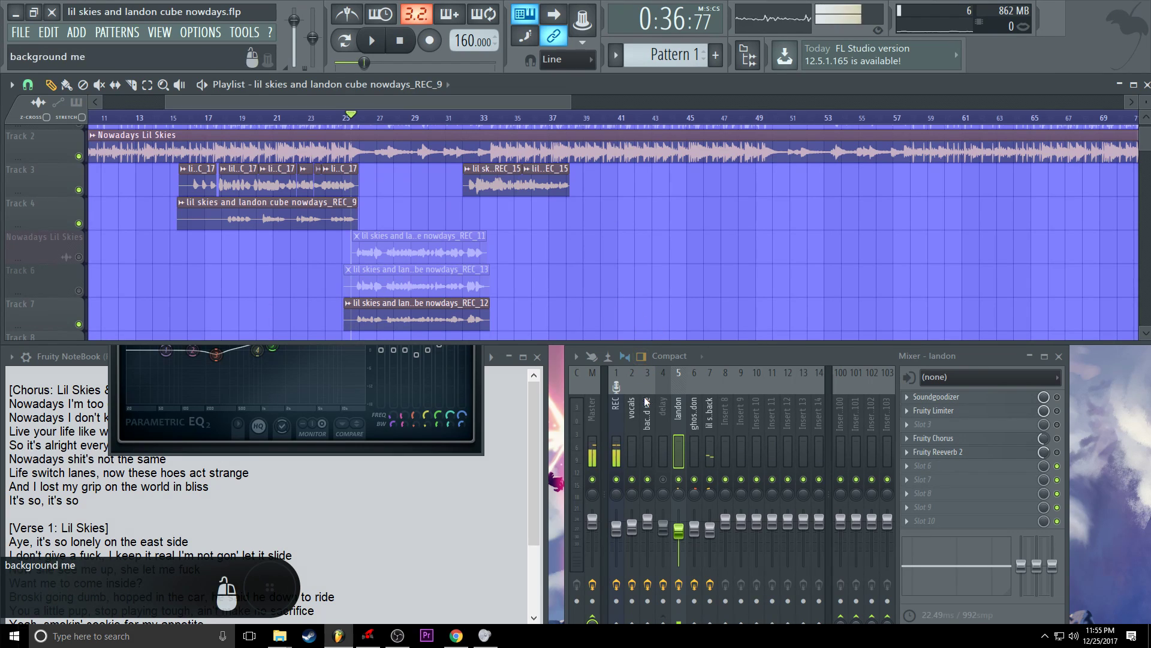
{"action": "left_click", "coordinate": [79, 324]}
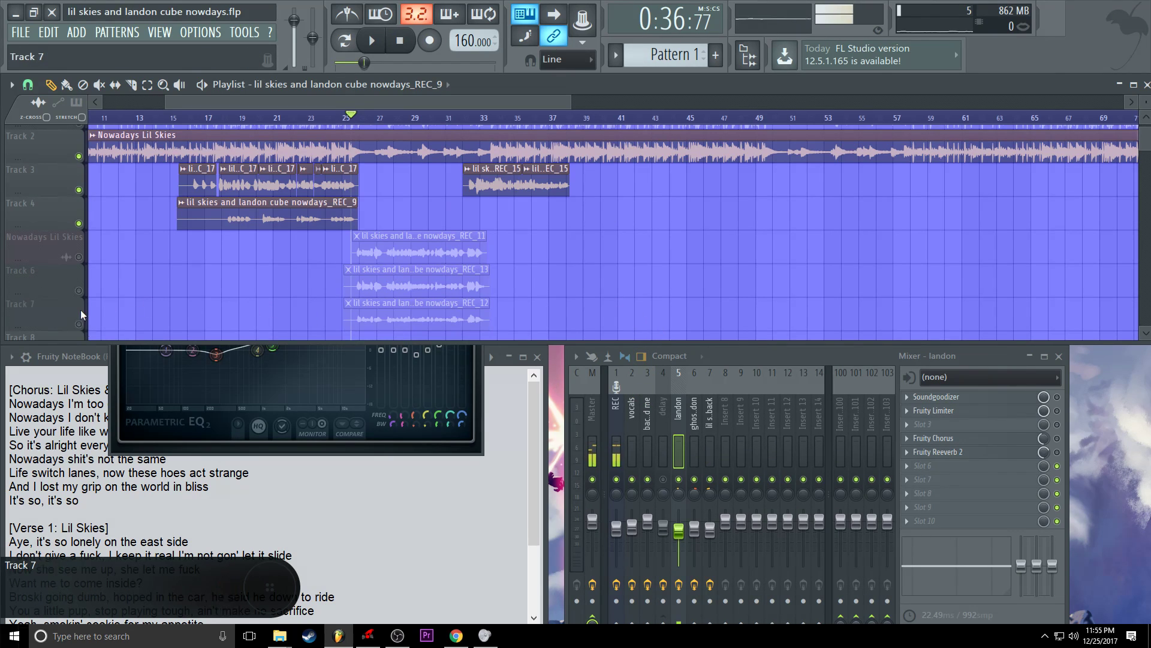
{"action": "left_click", "coordinate": [79, 257]}
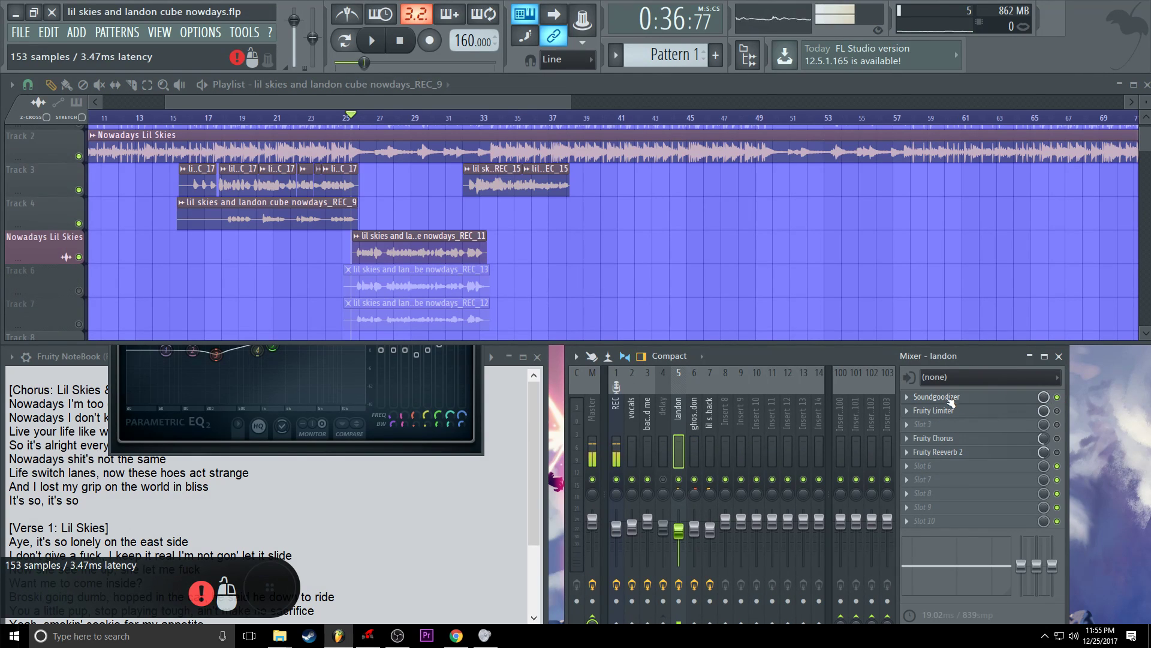
Re-enable Soundgoodizer on the landon track, play the vocals through it, examine its amount, and close it.
{"action": "key", "text": "space"}
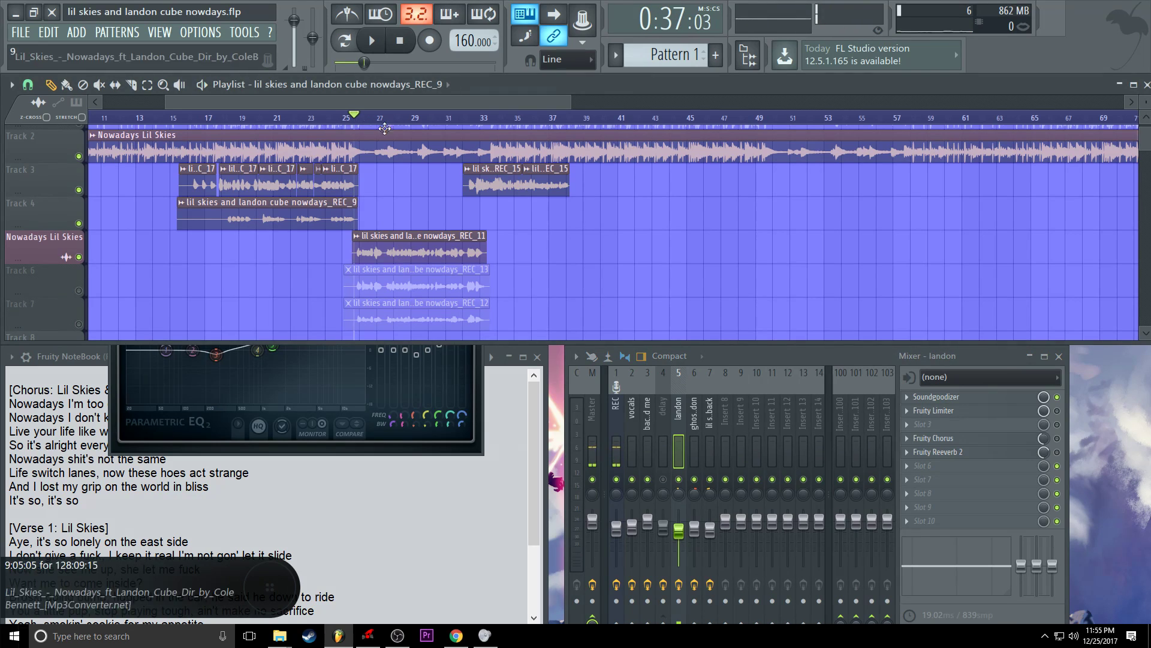
{"action": "left_click", "coordinate": [959, 396]}
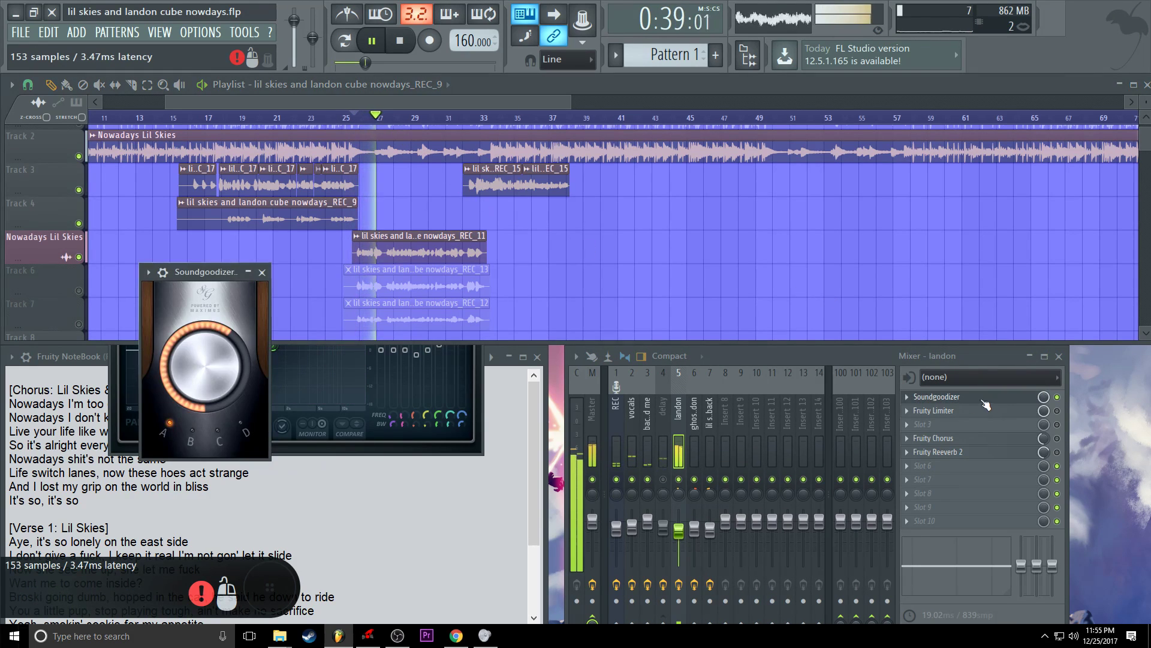
{"action": "key", "text": "space"}
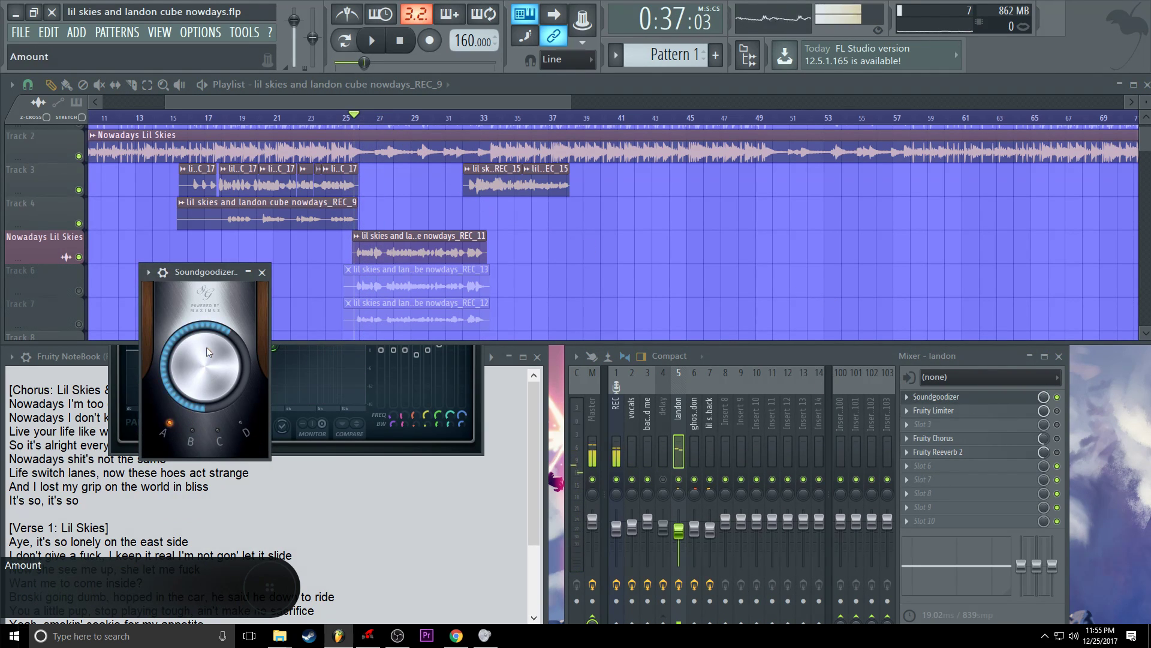
{"action": "left_click", "coordinate": [261, 272]}
Re-enable the Fruity Limiter on landon, examine its ratio and threshold, and play the vocals through it.
{"action": "key", "text": "space"}
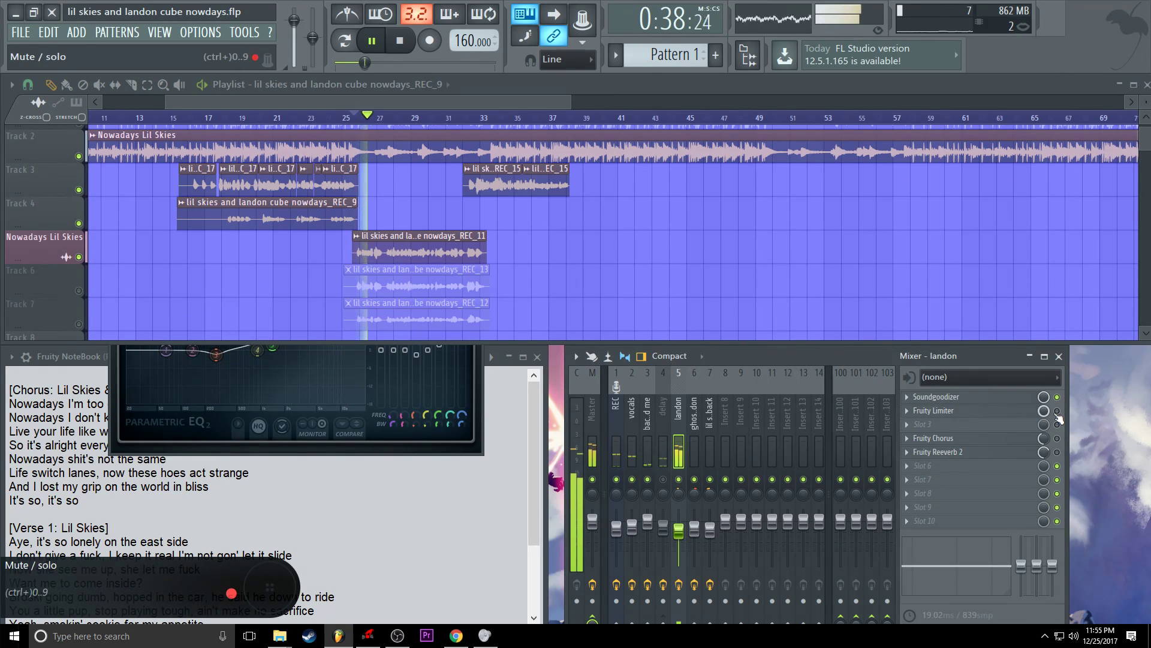
{"action": "key", "text": "space"}
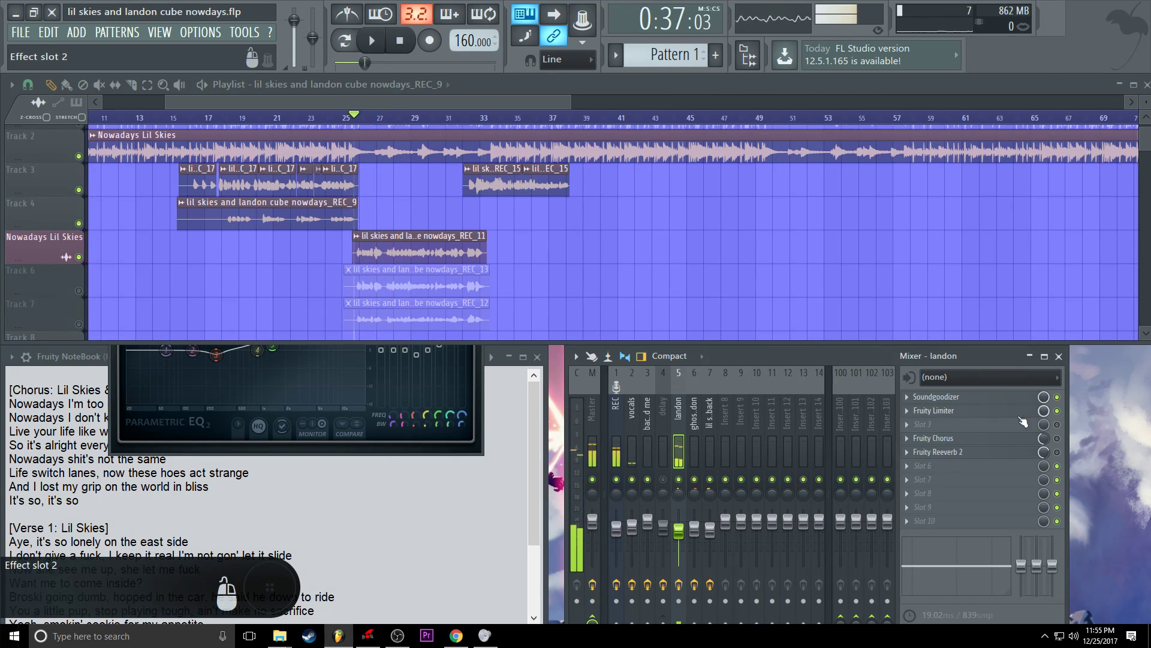
{"action": "left_click", "coordinate": [963, 413]}
{"action": "left_click", "coordinate": [611, 478]}
{"action": "left_click_drag", "start_coordinate": [586, 472], "coordinate": [586, 479]}
{"action": "key", "text": "space"}
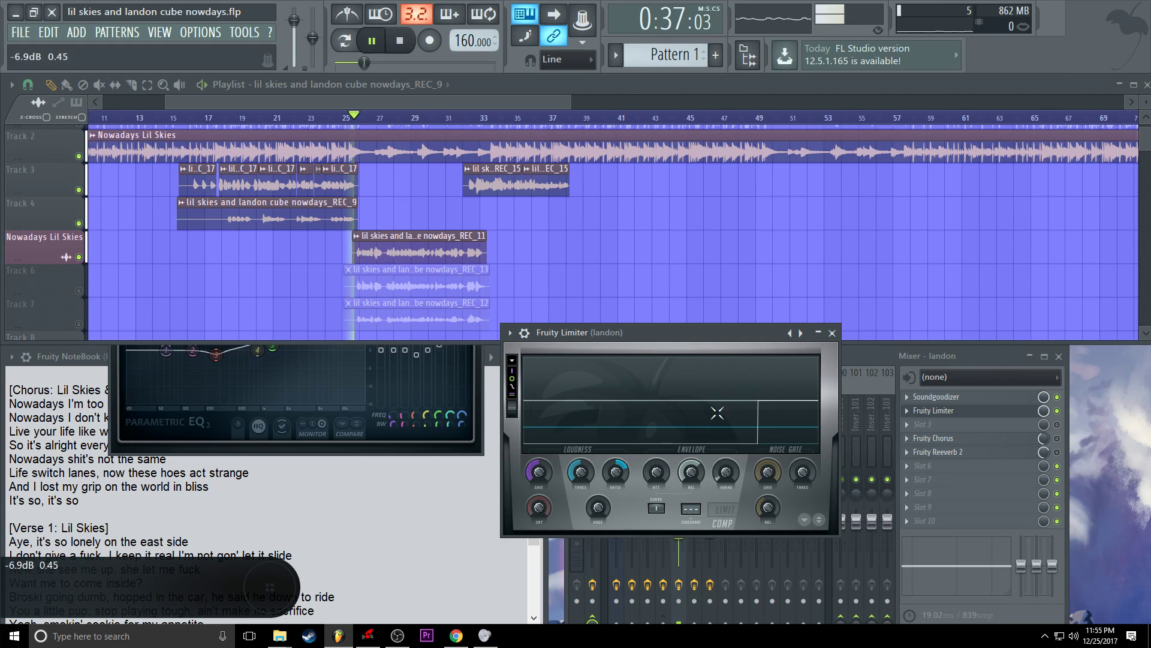
Re-enable Fruity Chorus on the landon track, examine its settings and mix level, and play the vocals through it.
{"action": "left_click", "coordinate": [1057, 439]}
{"action": "key", "text": "space"}
{"action": "left_click", "coordinate": [981, 444]}
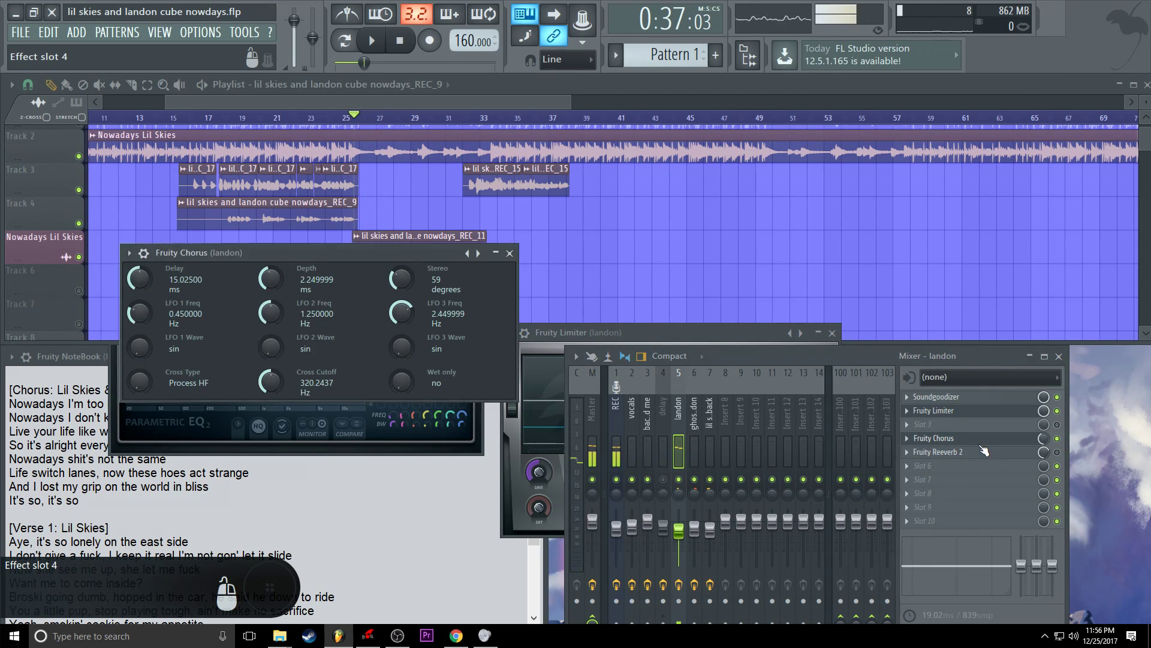
{"action": "left_click_drag", "start_coordinate": [1043, 447], "coordinate": [1043, 465]}
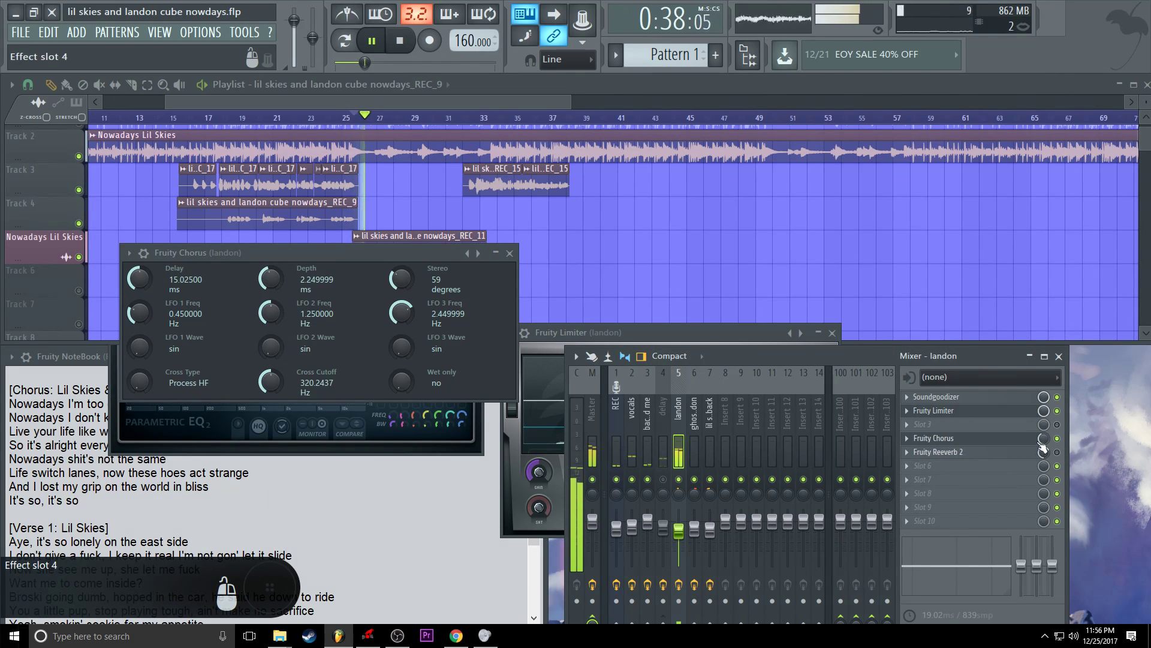
{"action": "key", "text": "space"}
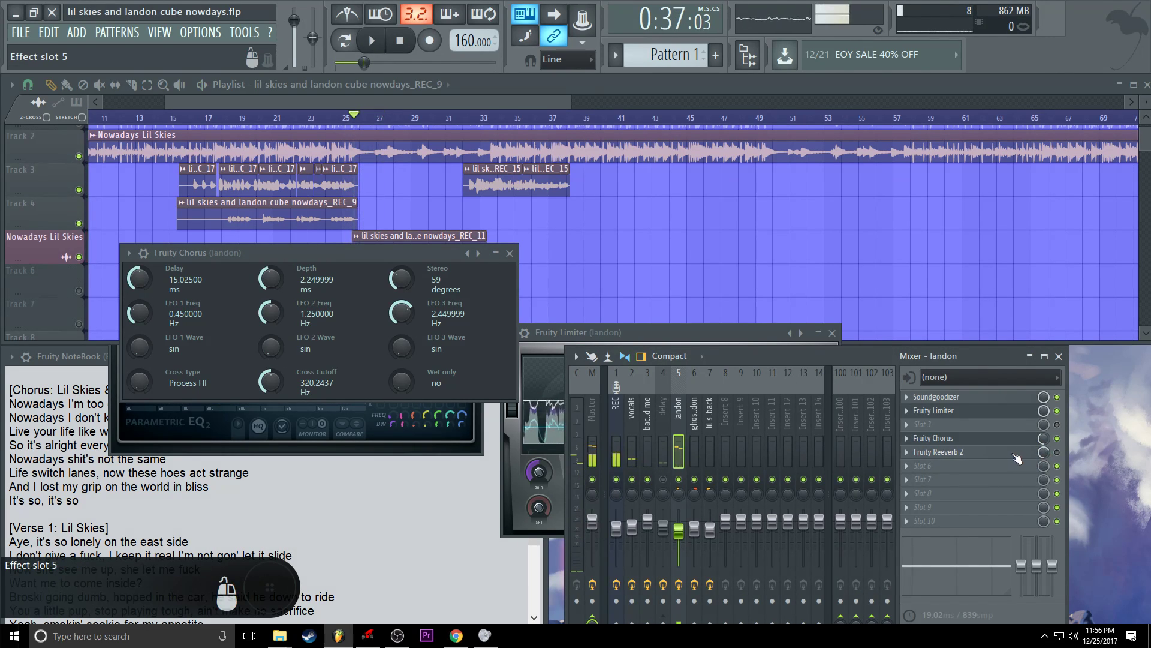
Re-enable Fruity Reeverb 2 on the landon track, examine its high cut setting, and close it.
{"action": "left_click", "coordinate": [1053, 453]}
{"action": "left_click", "coordinate": [960, 451]}
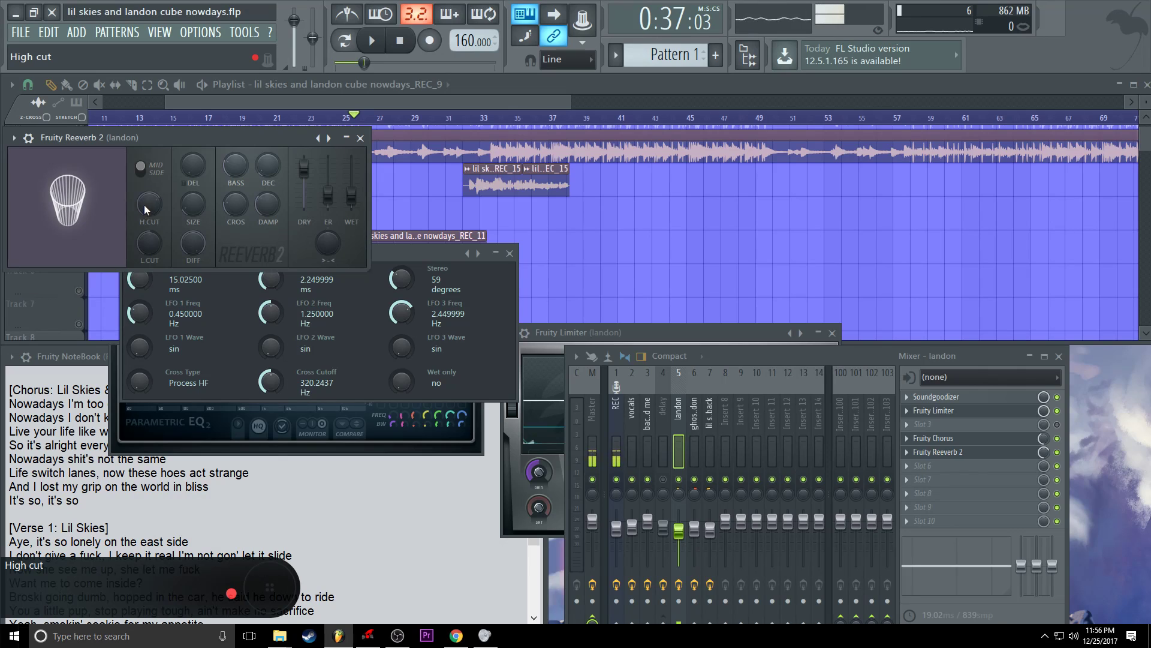
{"action": "left_click", "coordinate": [362, 138]}
Play the landon vocals through the full chain, checking the Reeverb 2 mix level, and close Fruity Chorus.
{"action": "key", "text": "space"}
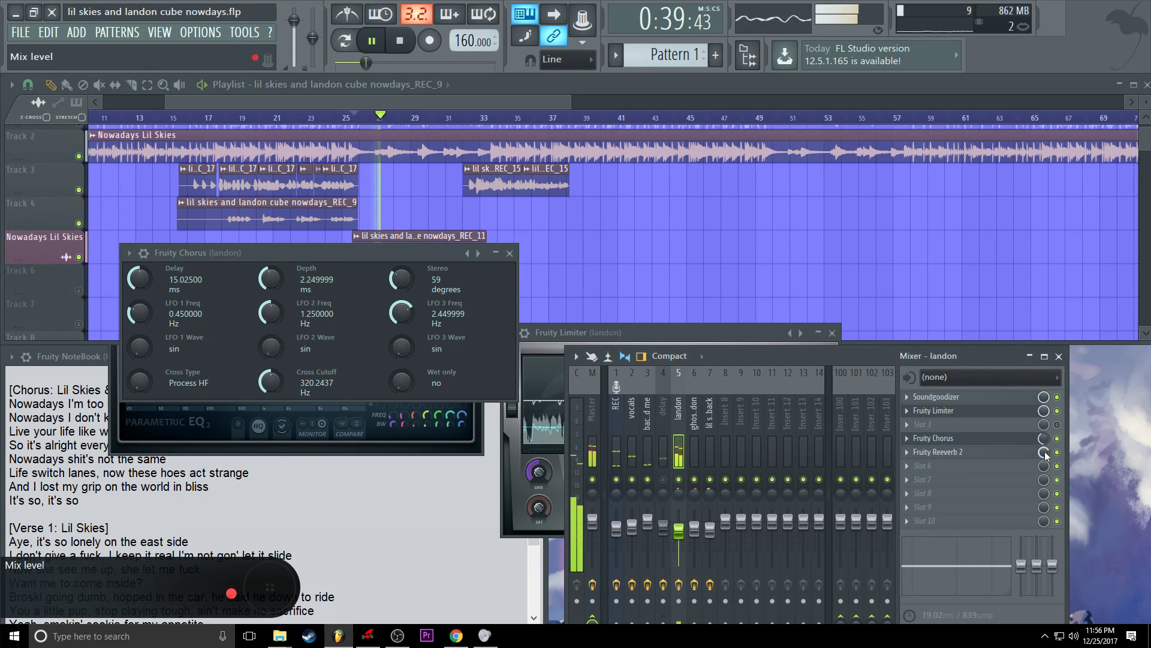
{"action": "key", "text": "space"}
{"action": "left_click_drag", "start_coordinate": [1043, 452], "coordinate": [1043, 450]}
{"action": "key", "text": "space"}
{"action": "left_click", "coordinate": [686, 450]}
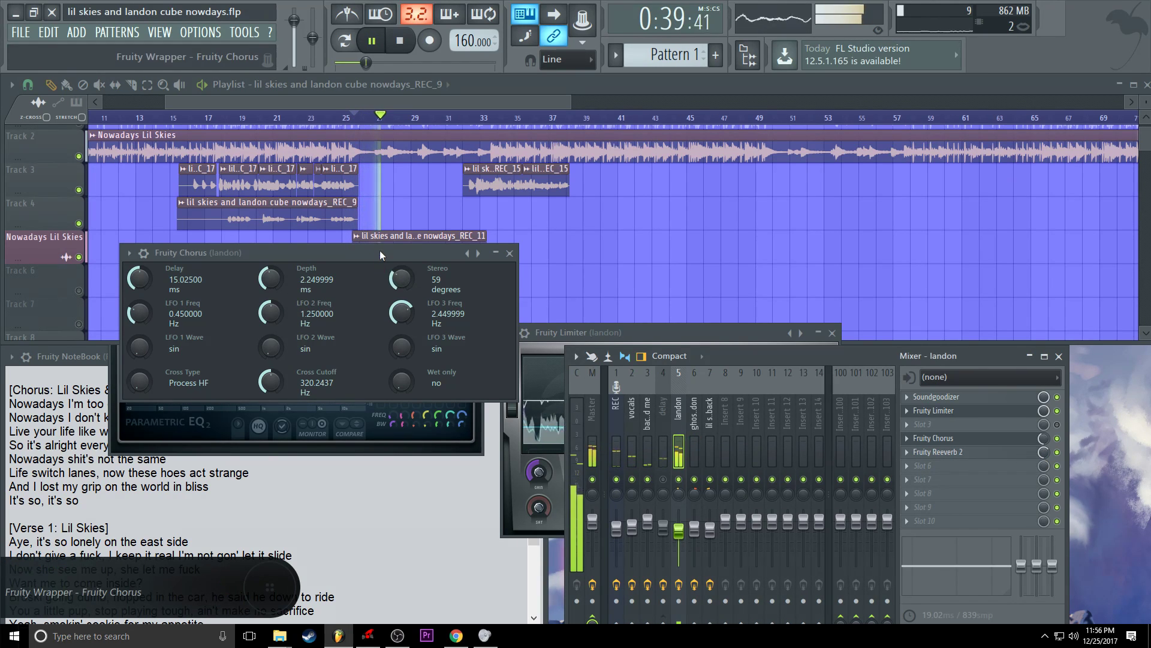
{"action": "left_click_drag", "start_coordinate": [380, 251], "coordinate": [387, 291]}
{"action": "left_click", "coordinate": [516, 294]}
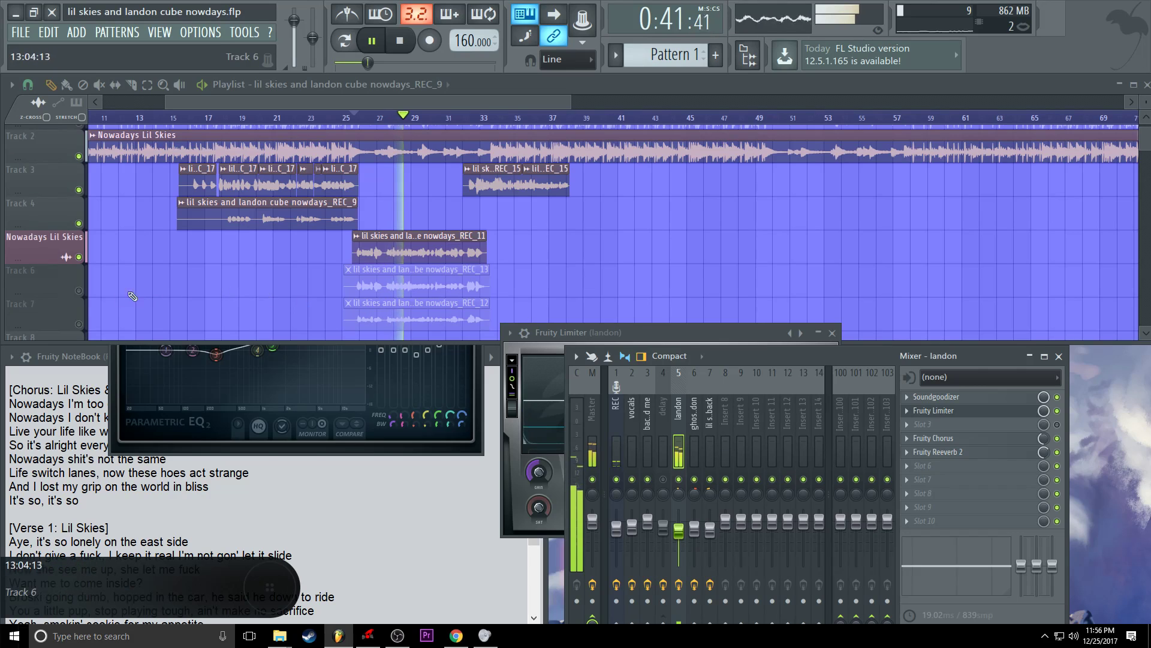
Unmute playlist Track 6, mute the Nowadays Lil Skies vocal track, and play the Track 6 vocals alone.
{"action": "left_click", "coordinate": [79, 291]}
{"action": "key", "text": "space"}
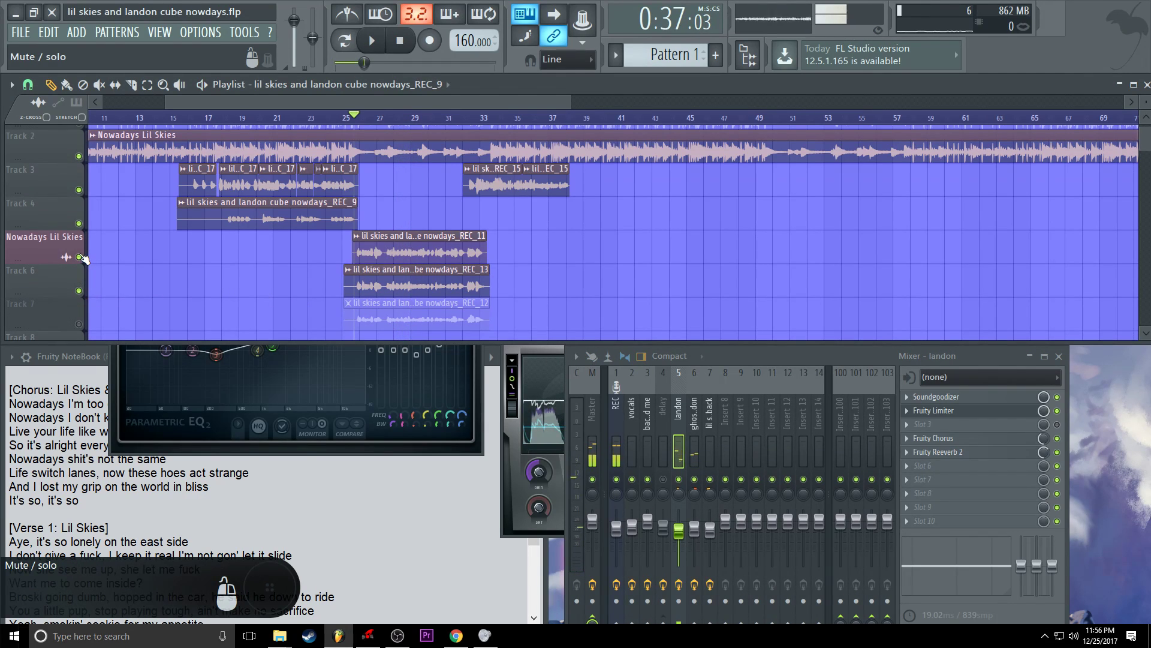
{"action": "left_click", "coordinate": [79, 257]}
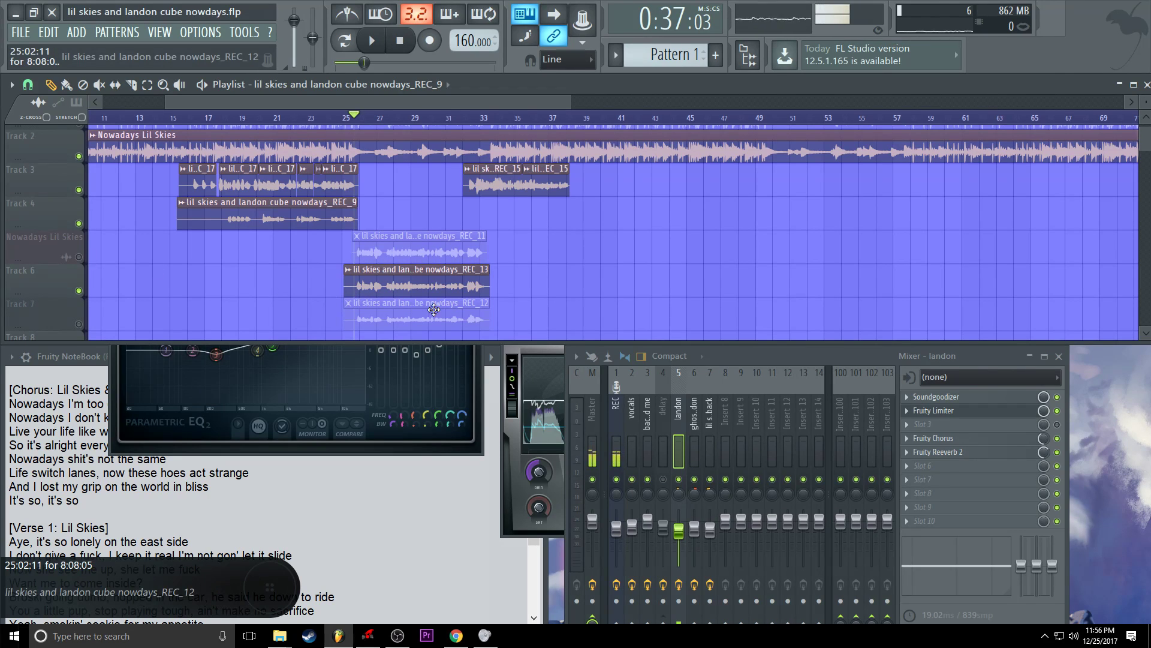
{"action": "key", "text": "space"}
Re-enable Fruity Reeverb 2 on the ghost landon mixer track and play the vocals through it.
{"action": "left_click", "coordinate": [694, 414]}
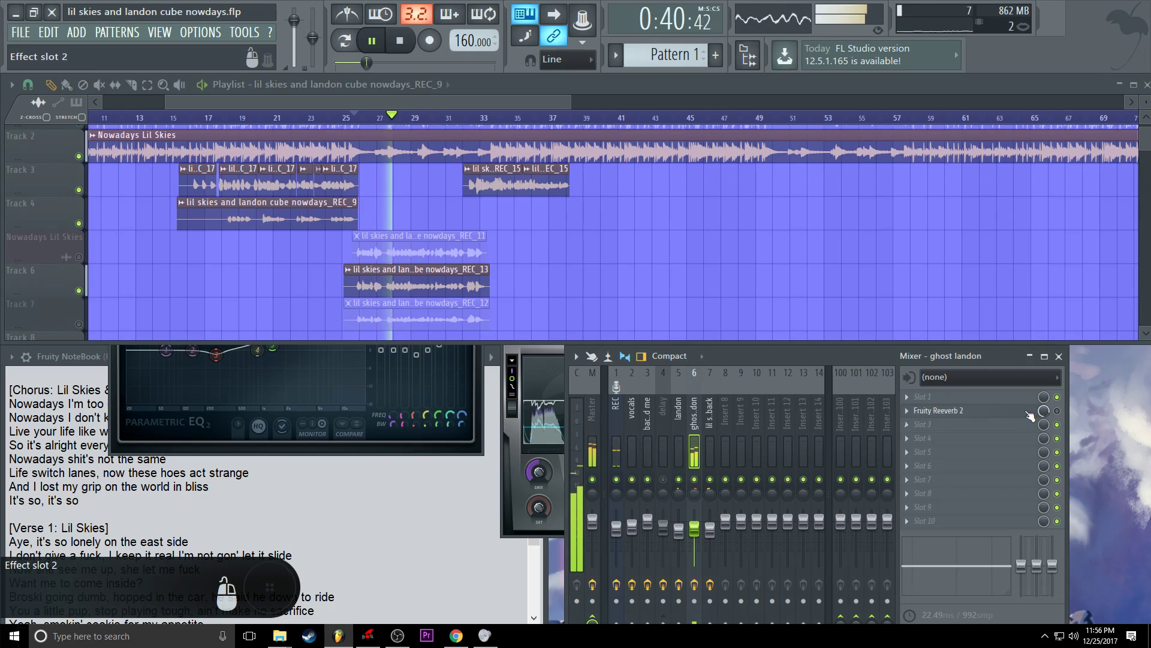
{"action": "key", "text": "space"}
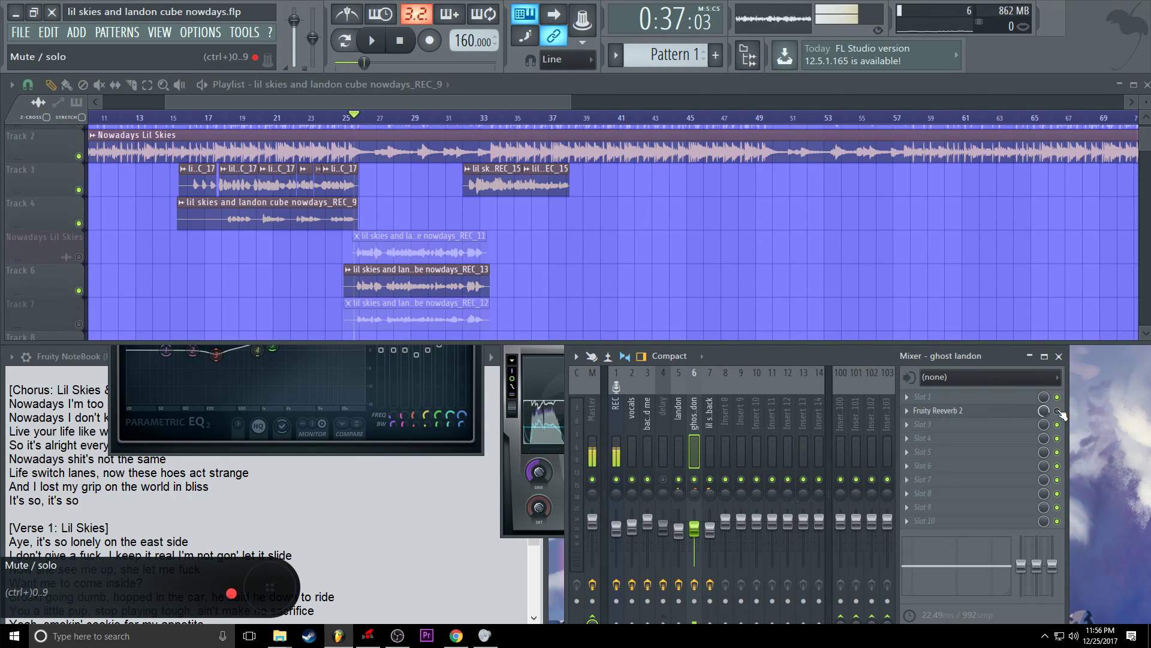
{"action": "key", "text": "space"}
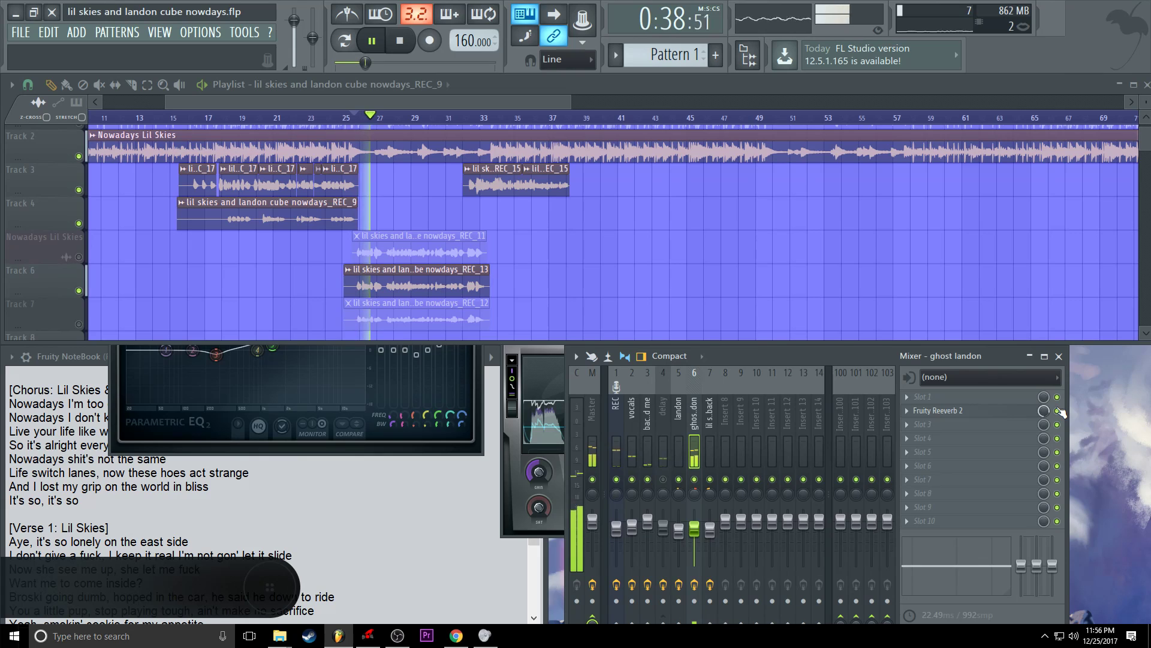
Unmute the Nowadays Lil Skies vocal track, examine ghost landon's Reeverb 2 settings, and play both vocal tracks together.
{"action": "left_click", "coordinate": [79, 256]}
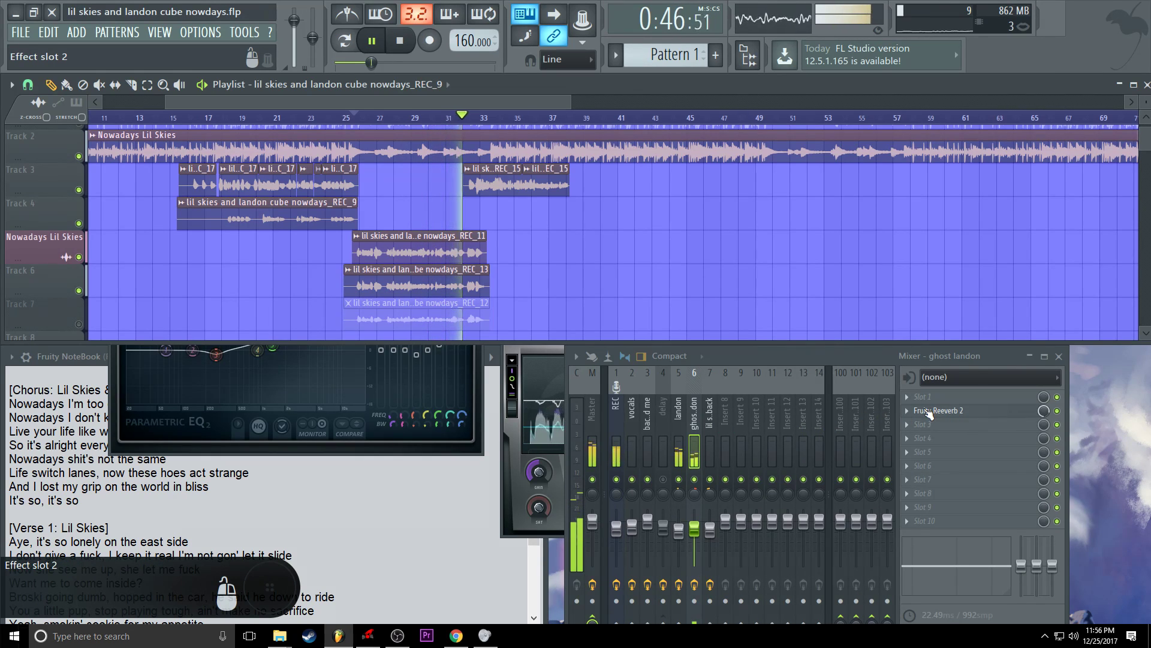
{"action": "key", "text": "space"}
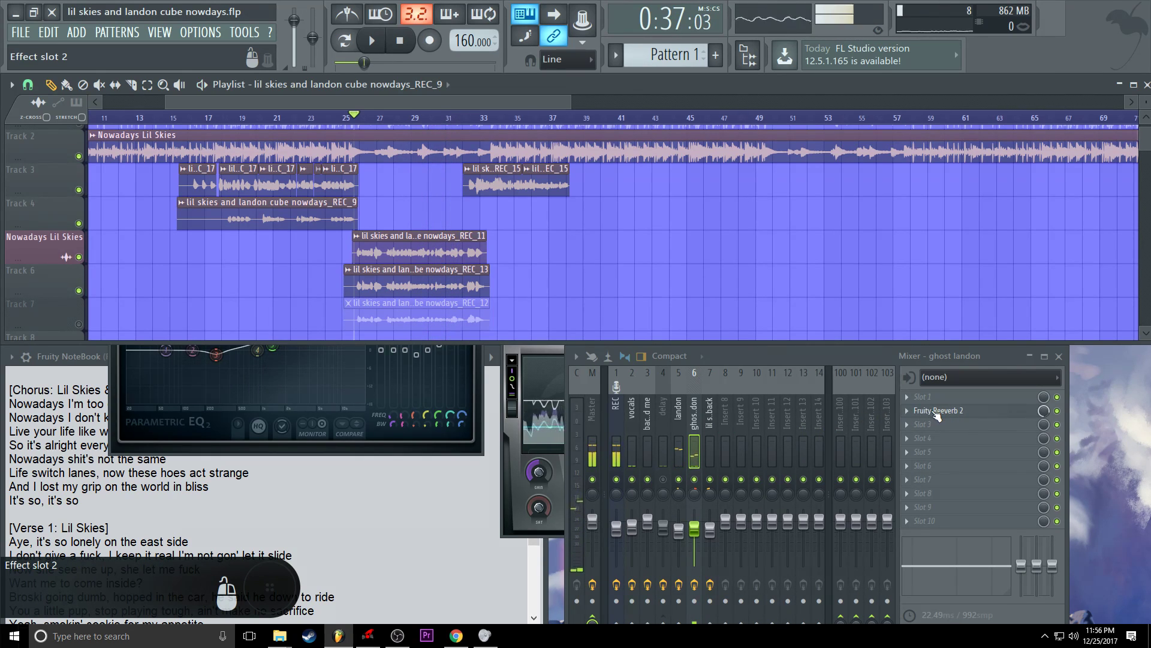
{"action": "left_click", "coordinate": [938, 410]}
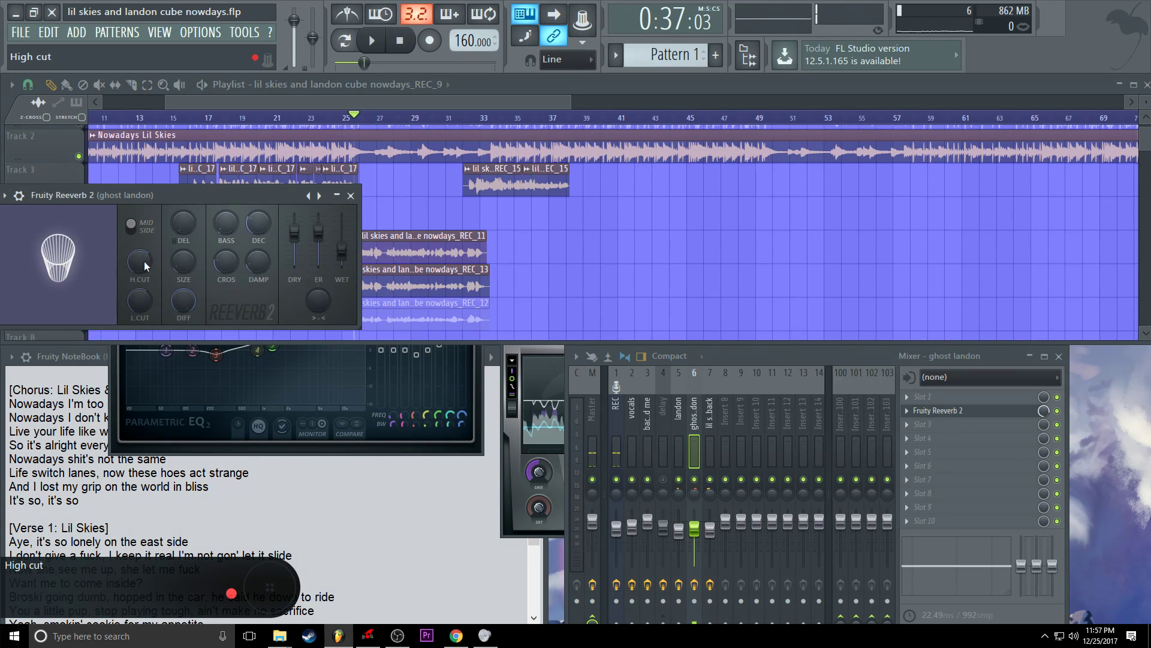
{"action": "left_click", "coordinate": [351, 197]}
{"action": "key", "text": "space"}
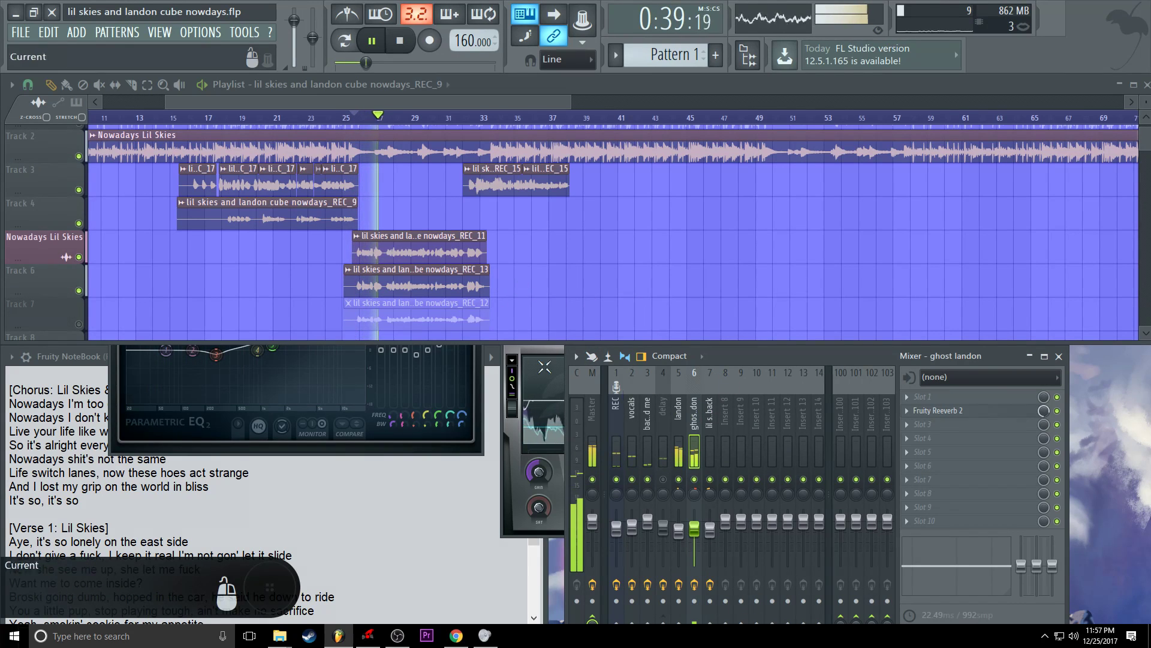
Stop playback, leave only Track 7 unmuted among the three lower vocal tracks, and select the lil skies in the back mixer track.
{"action": "key", "text": "space"}
{"action": "left_click", "coordinate": [78, 257]}
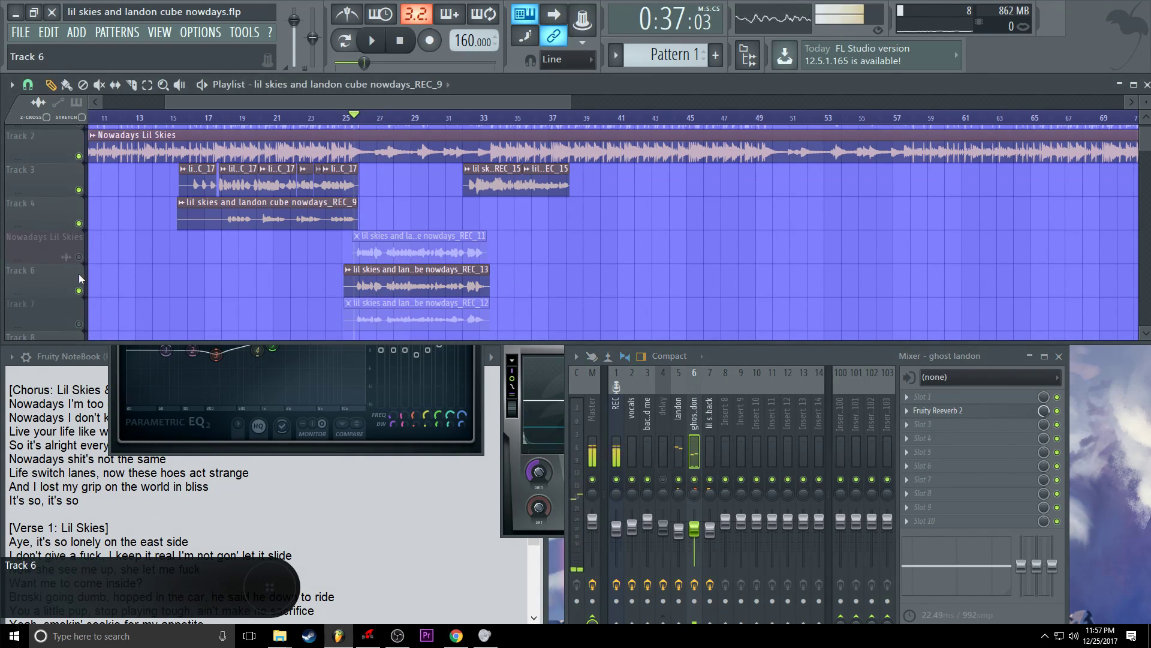
{"action": "left_click", "coordinate": [78, 291]}
{"action": "left_click", "coordinate": [78, 324]}
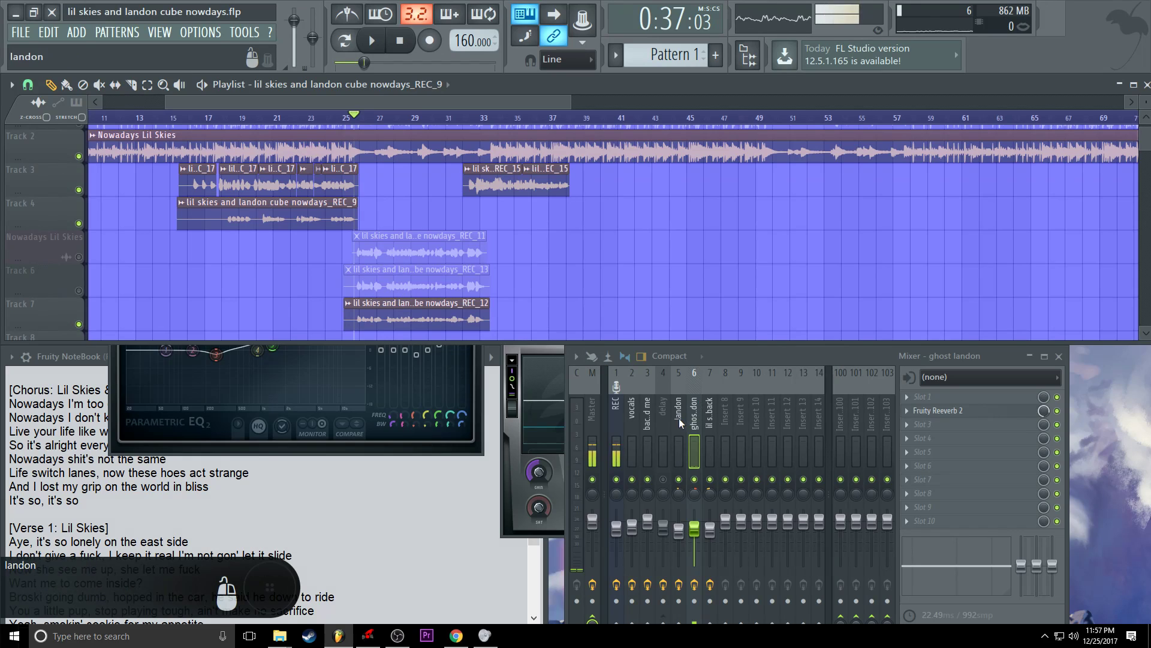
{"action": "left_click", "coordinate": [710, 426]}
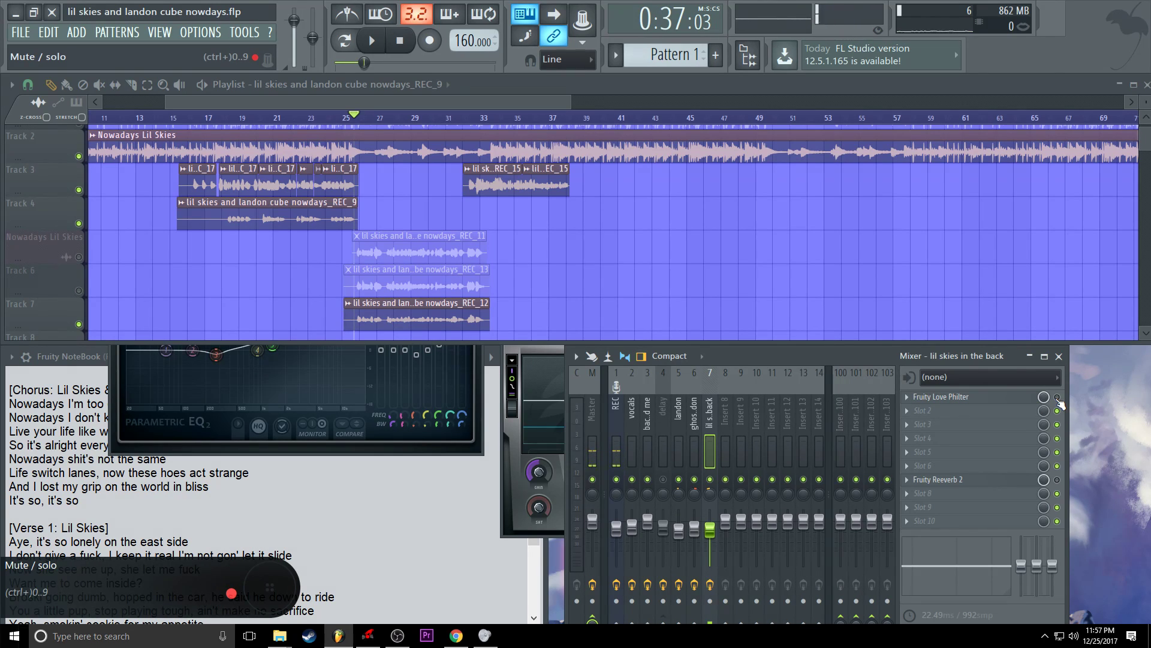
Re-enable Fruity Love Philter and Fruity Reeverb 2 on lil skies in the back while playing Track 7, and examine the Reeverb 2 settings.
{"action": "key", "text": "space"}
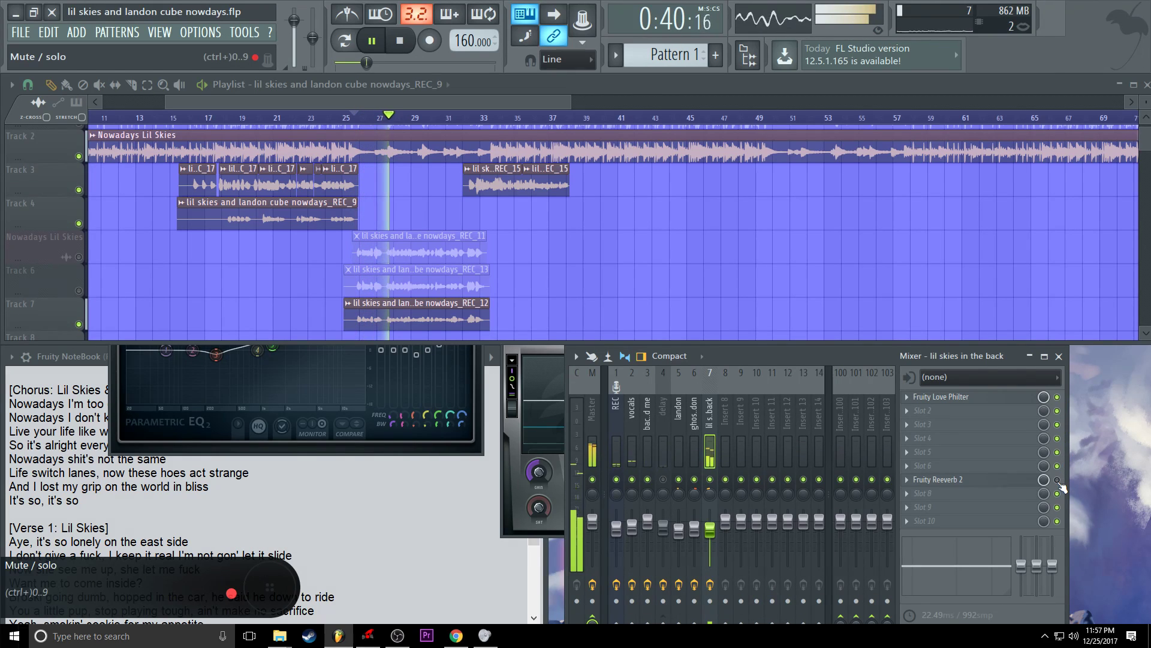
{"action": "left_click", "coordinate": [1004, 483]}
{"action": "key", "text": "space"}
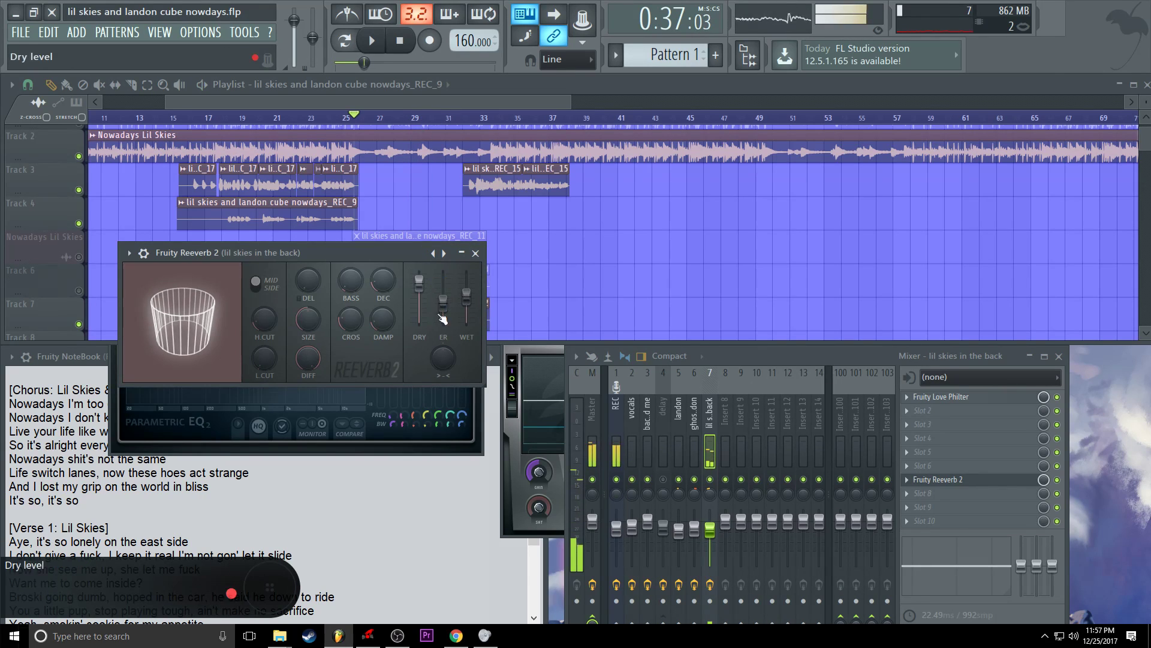
{"action": "key", "text": "space"}
{"action": "left_click", "coordinate": [476, 253]}
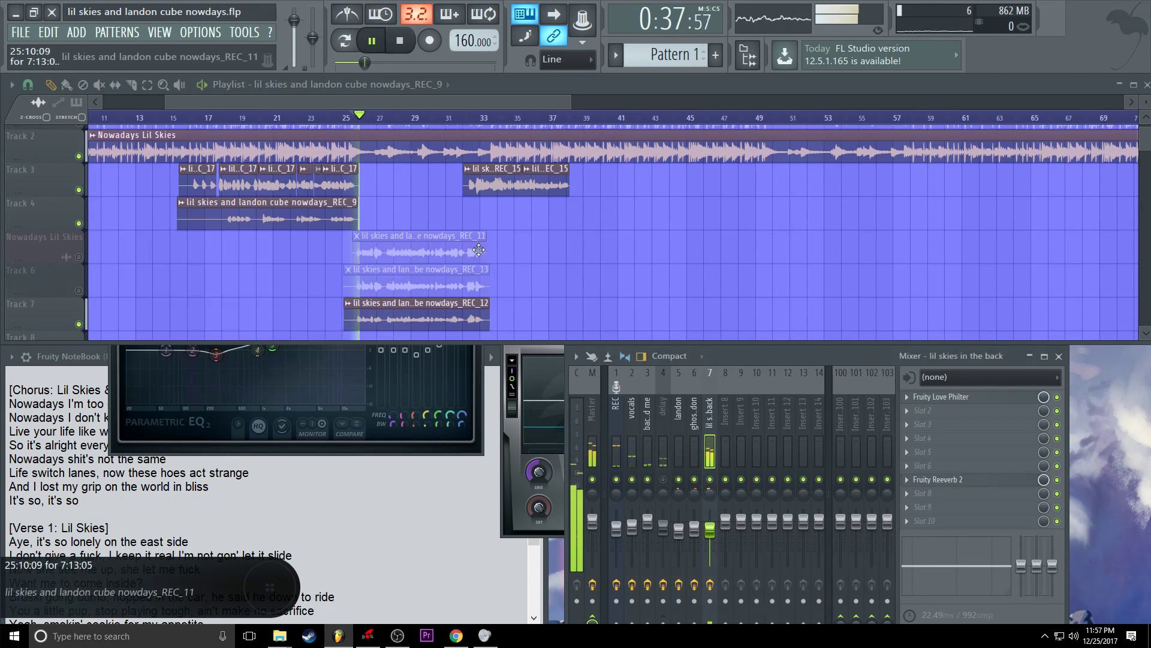
Unmute Track 6 and the Nowadays Lil Skies vocal track, and play all the layered vocals together before pausing.
{"action": "left_click", "coordinate": [78, 291]}
{"action": "left_click", "coordinate": [78, 257]}
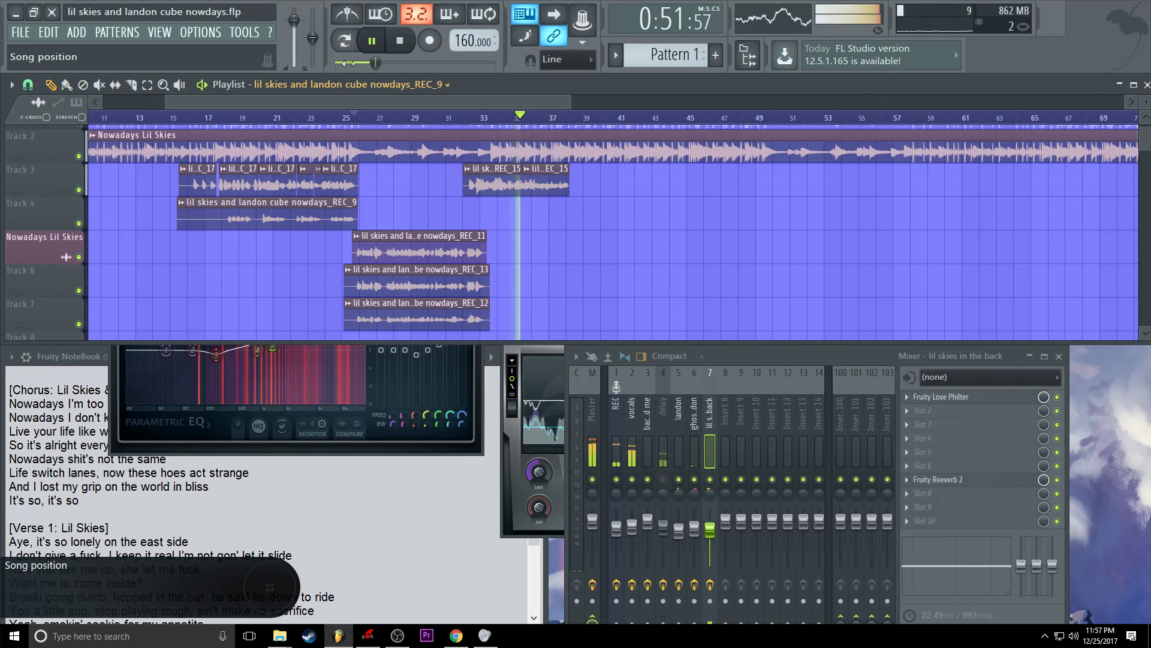
{"action": "left_click", "coordinate": [372, 40]}
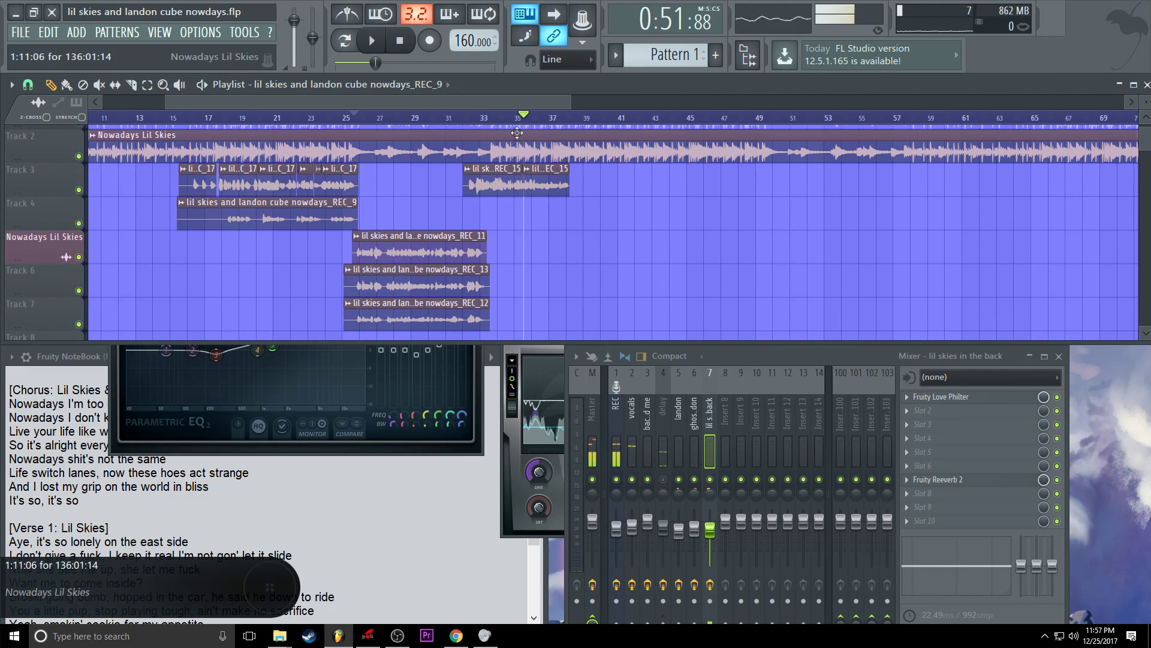